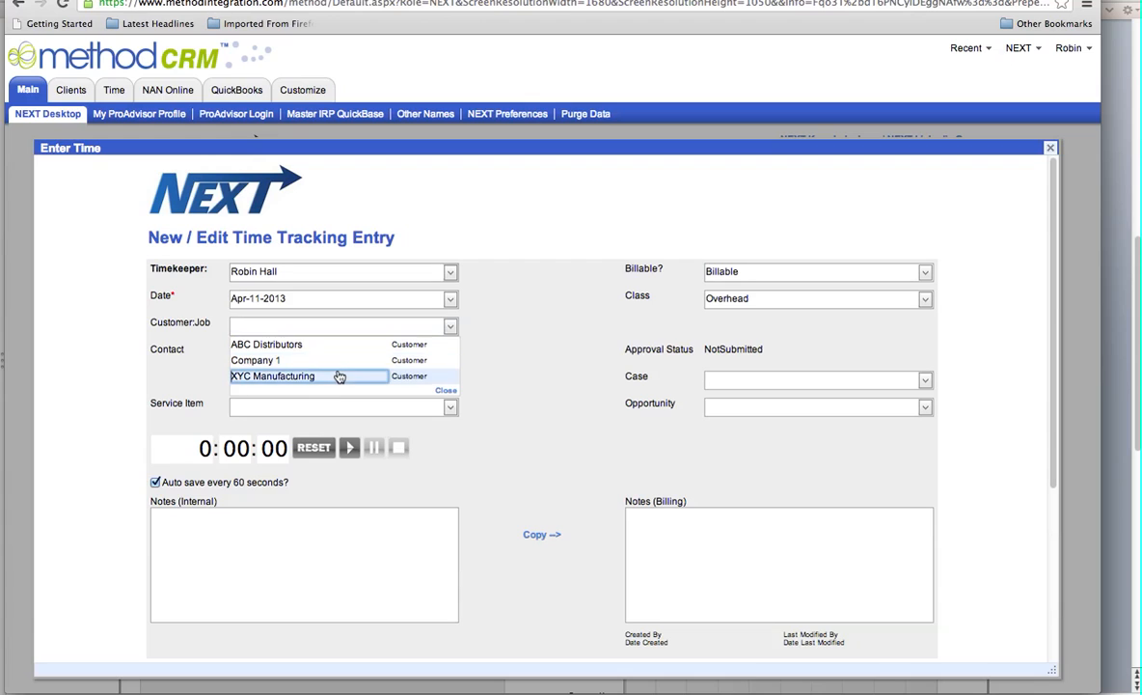
# - Choose the contact person for XYC Manufacturing on the new time tracking entry
pyautogui.click(450, 355)
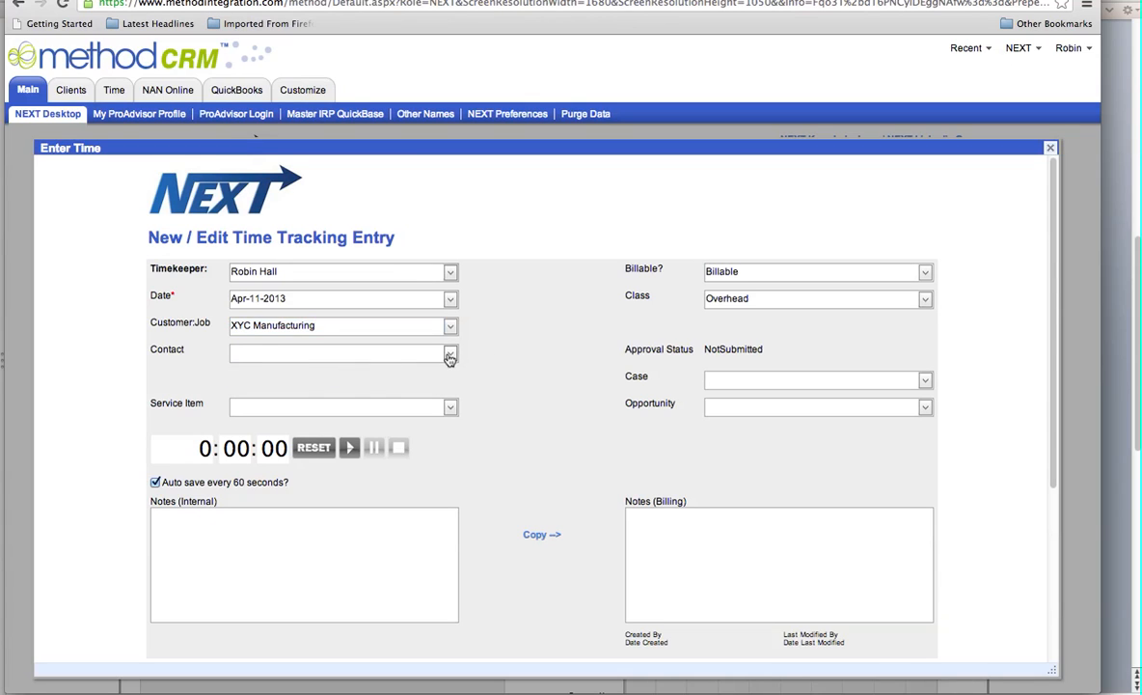
pyautogui.click(454, 370)
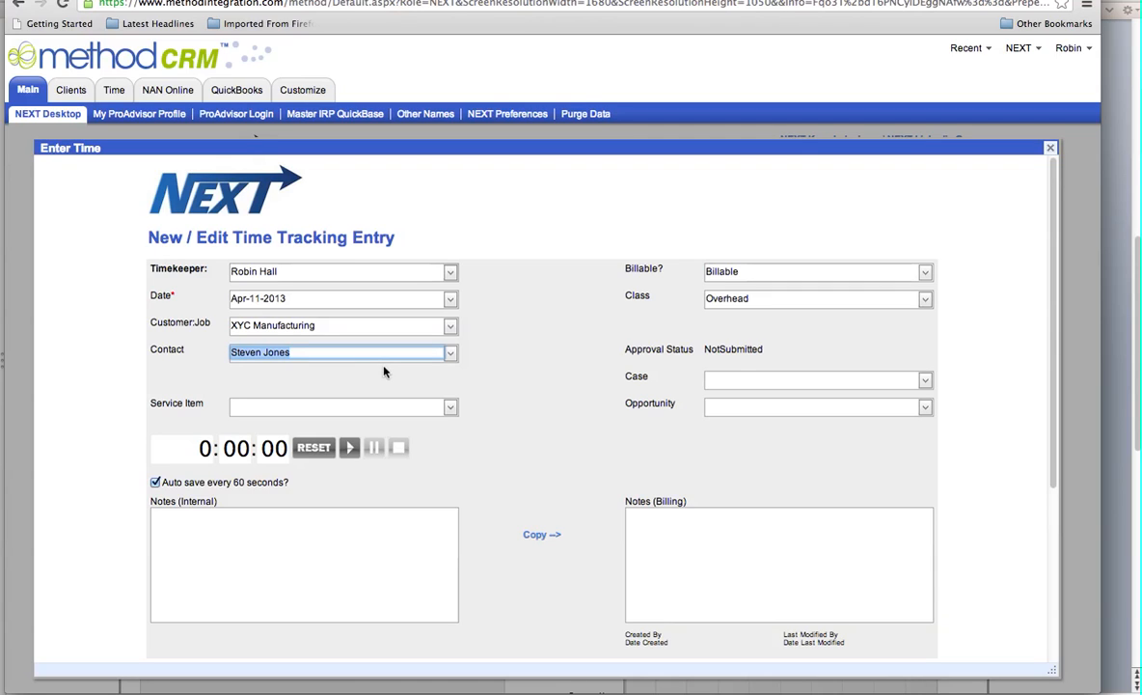
# - Run and stop the entry's timer with its minutes set to 45, and set the service item to Services
pyautogui.click(353, 450)
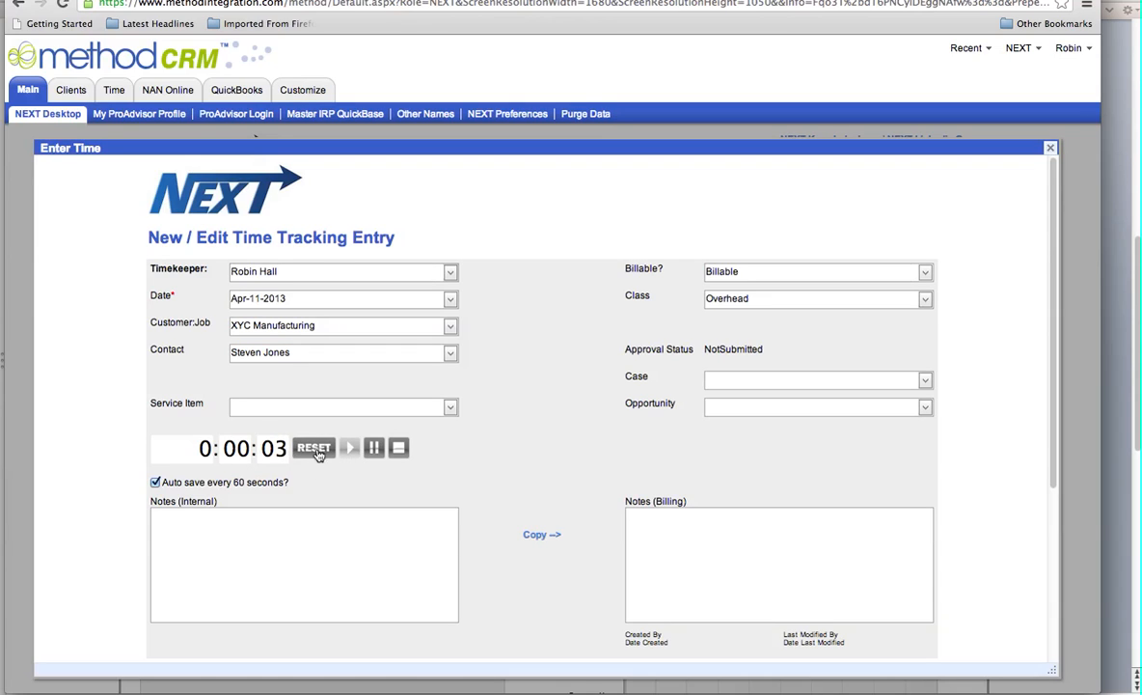
pyautogui.click(397, 449)
pyautogui.click(234, 450)
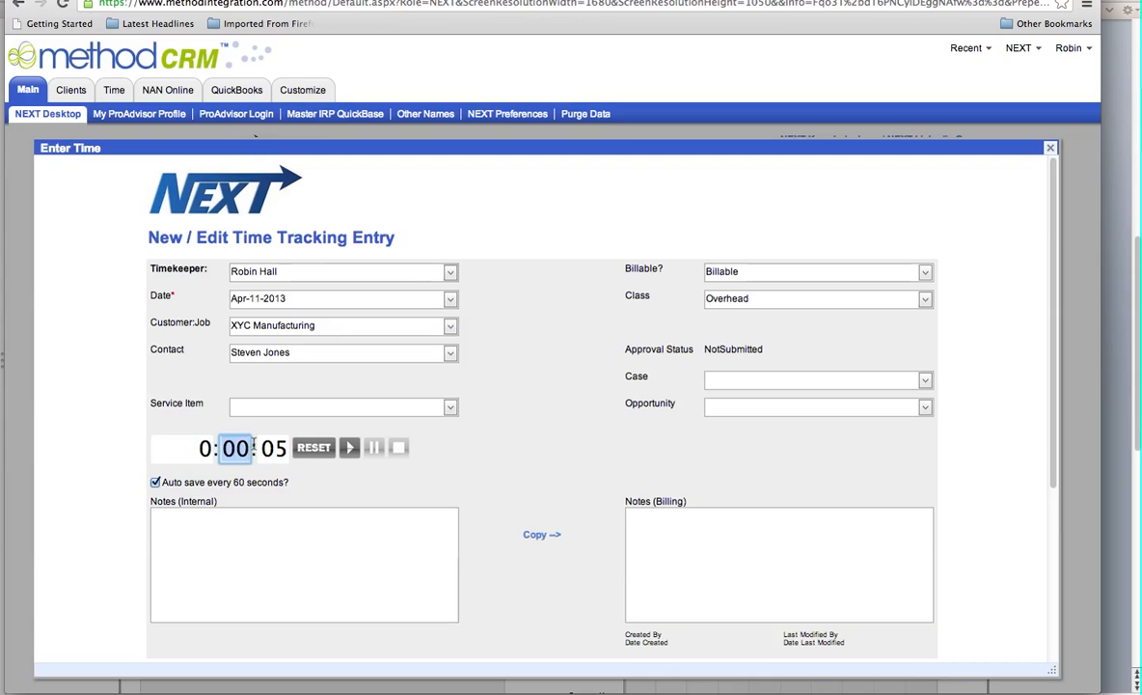
pyautogui.write('45')
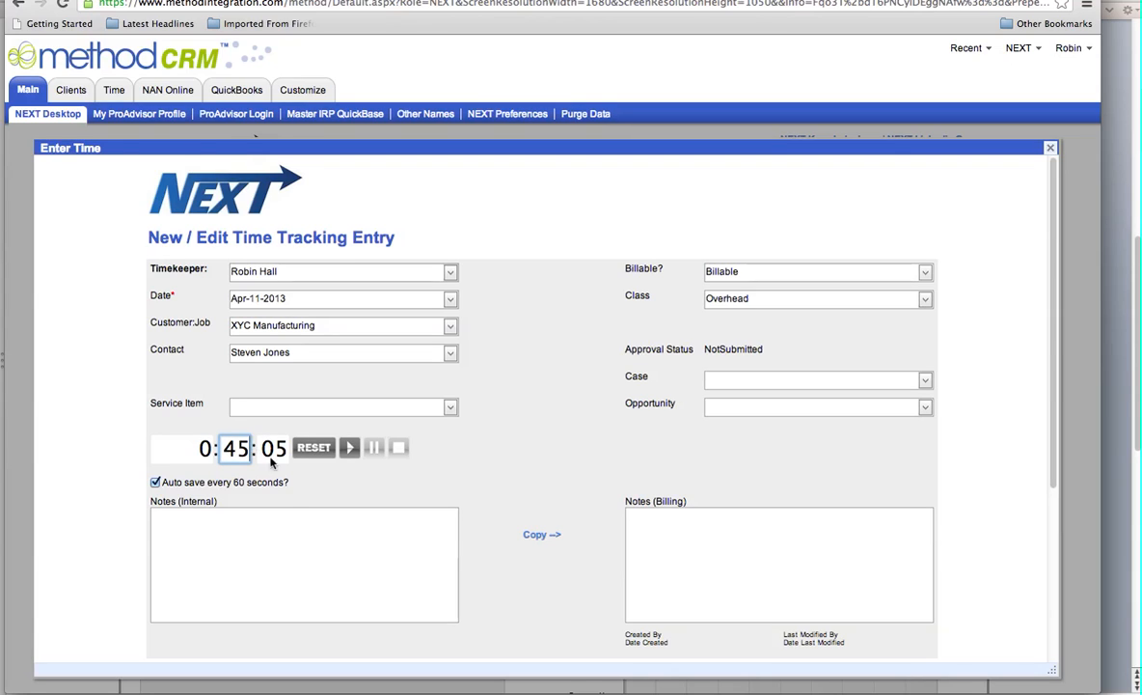
pyautogui.click(449, 407)
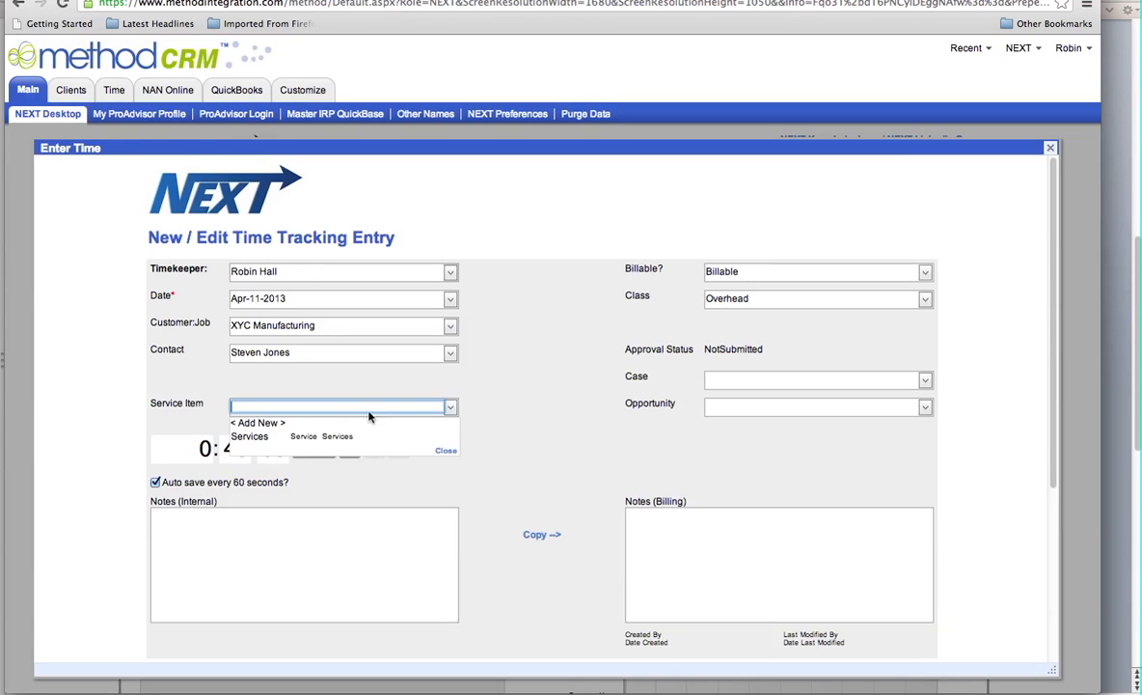
pyautogui.click(344, 439)
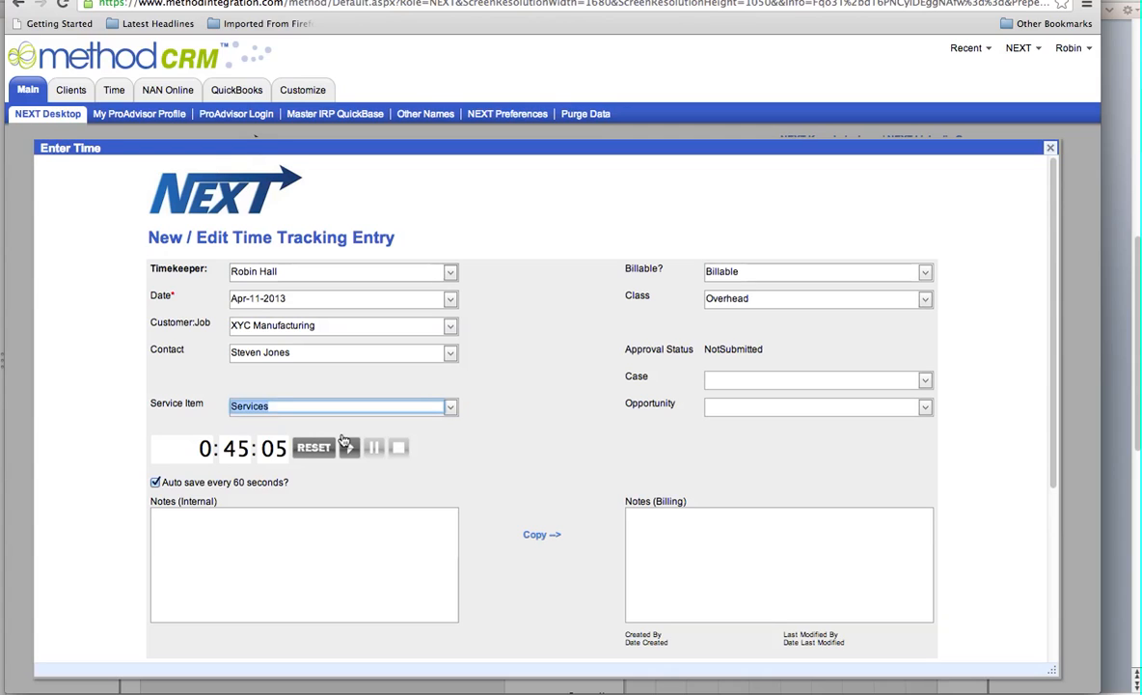
# - Look at the form for adding a new service item and close it without saving
pyautogui.click(449, 408)
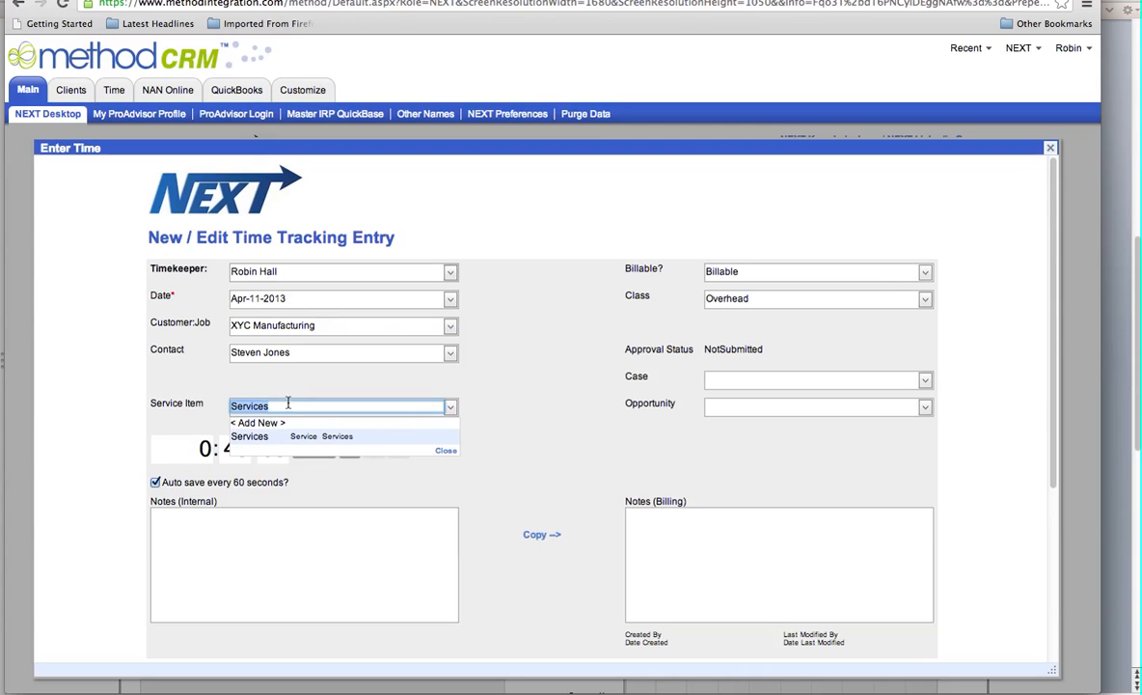
pyautogui.click(259, 422)
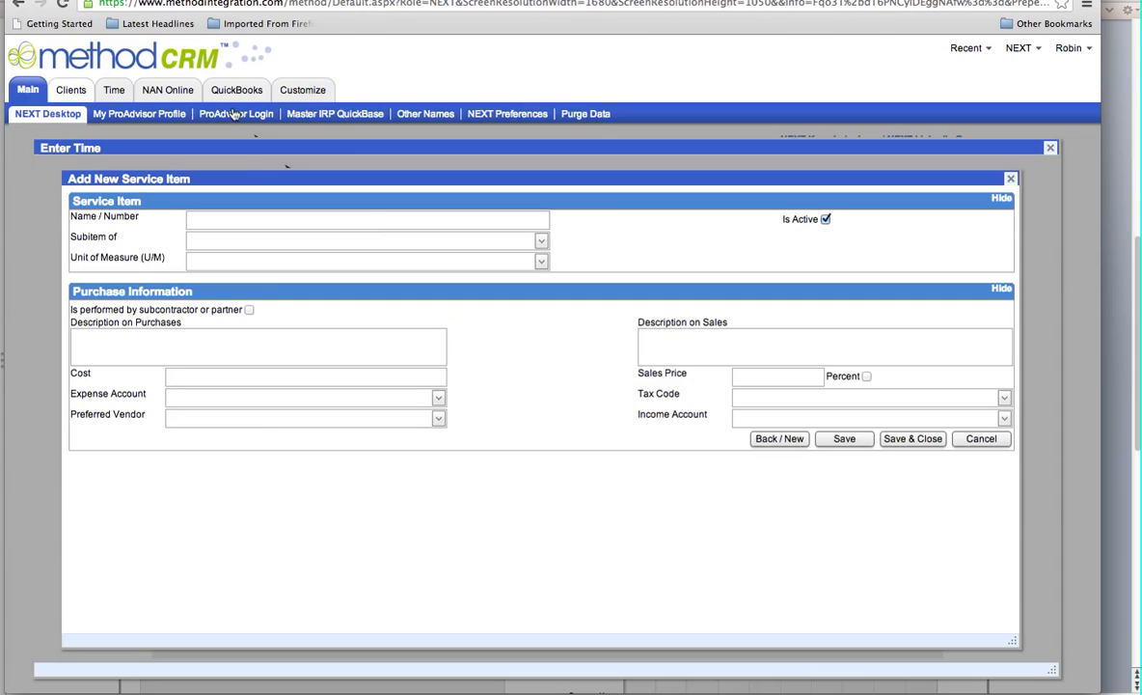
pyautogui.click(1010, 179)
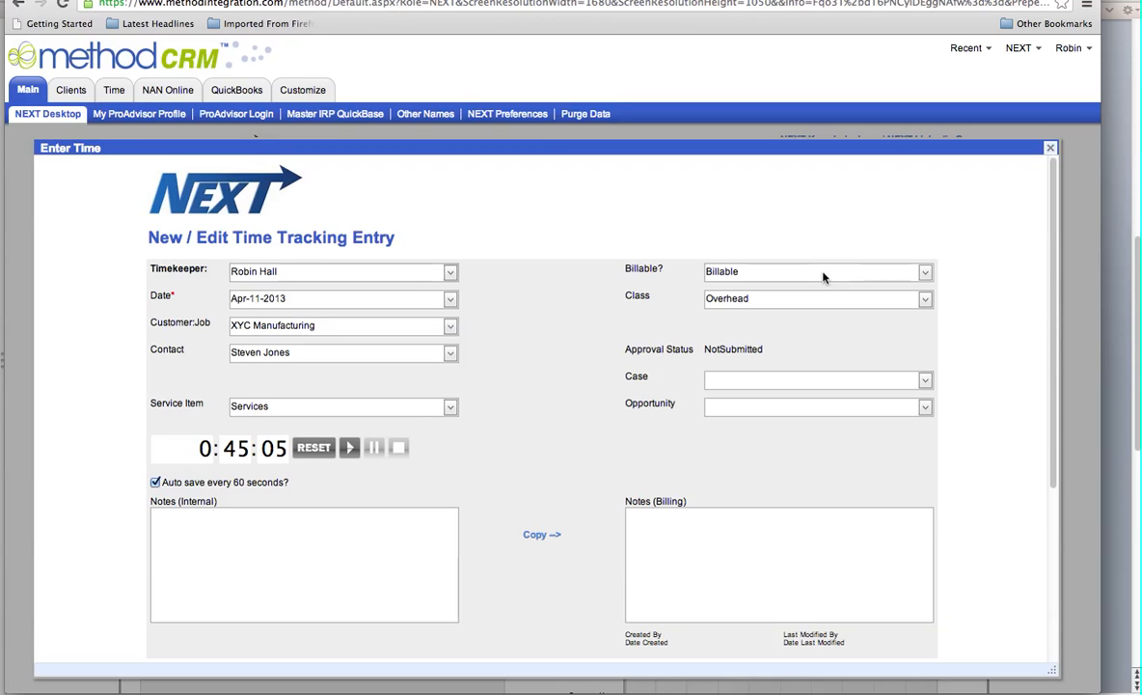
# - Review the available billable statuses and cases for the time entry without changing either one
pyautogui.click(851, 271)
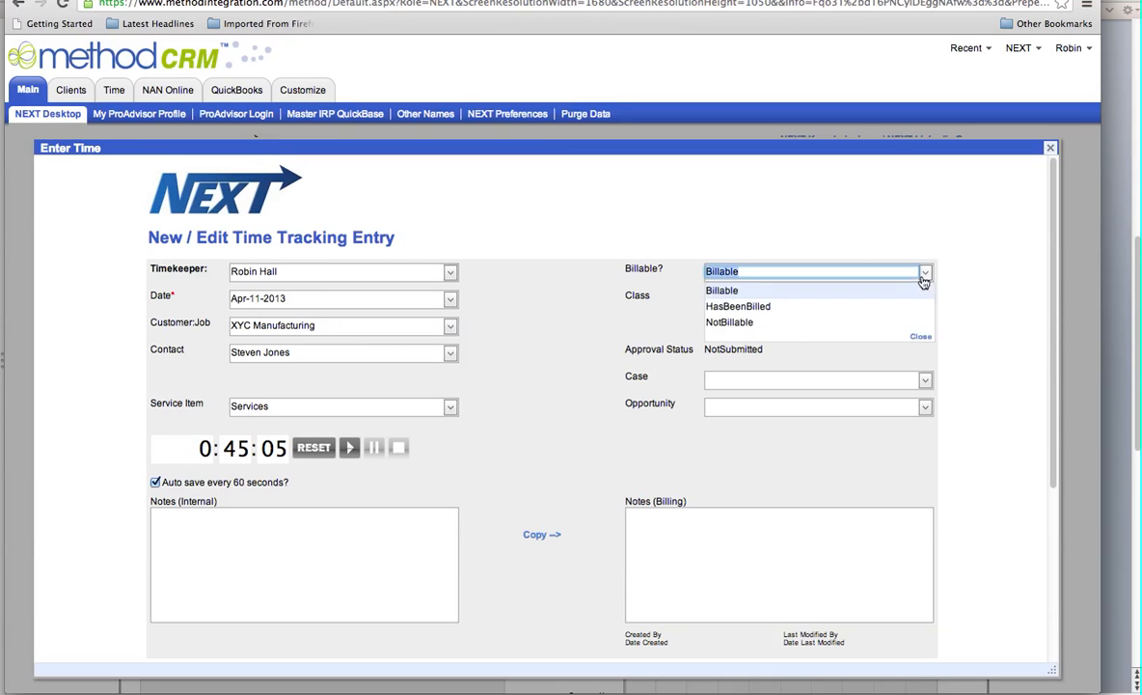
pyautogui.click(634, 309)
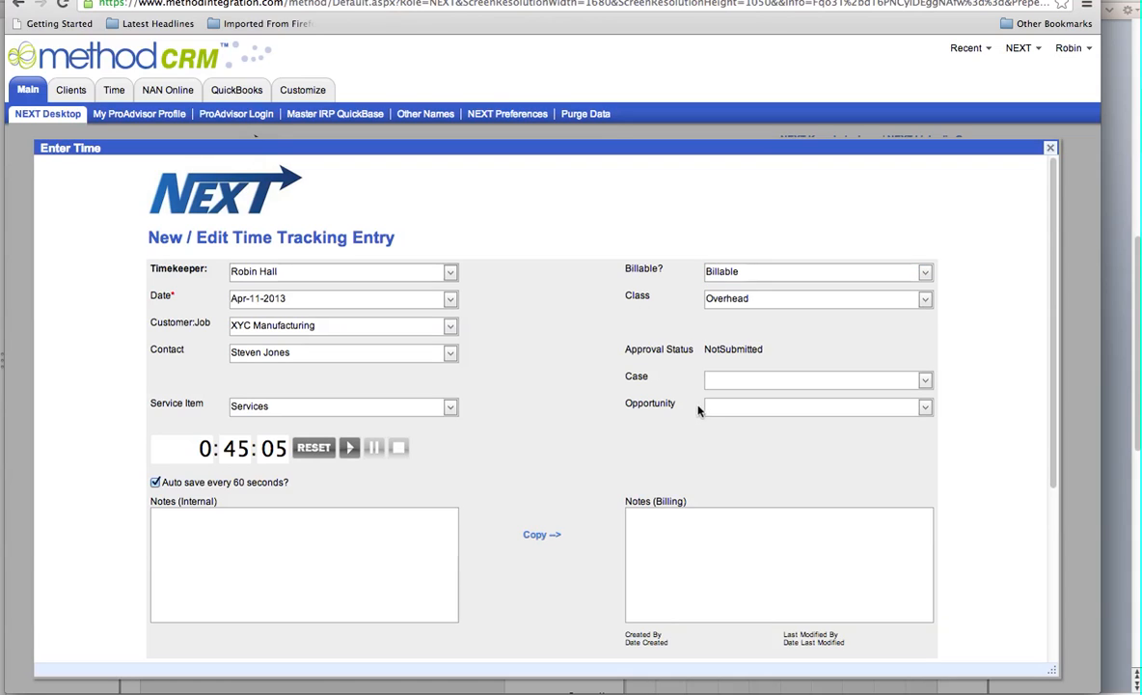
pyautogui.click(924, 380)
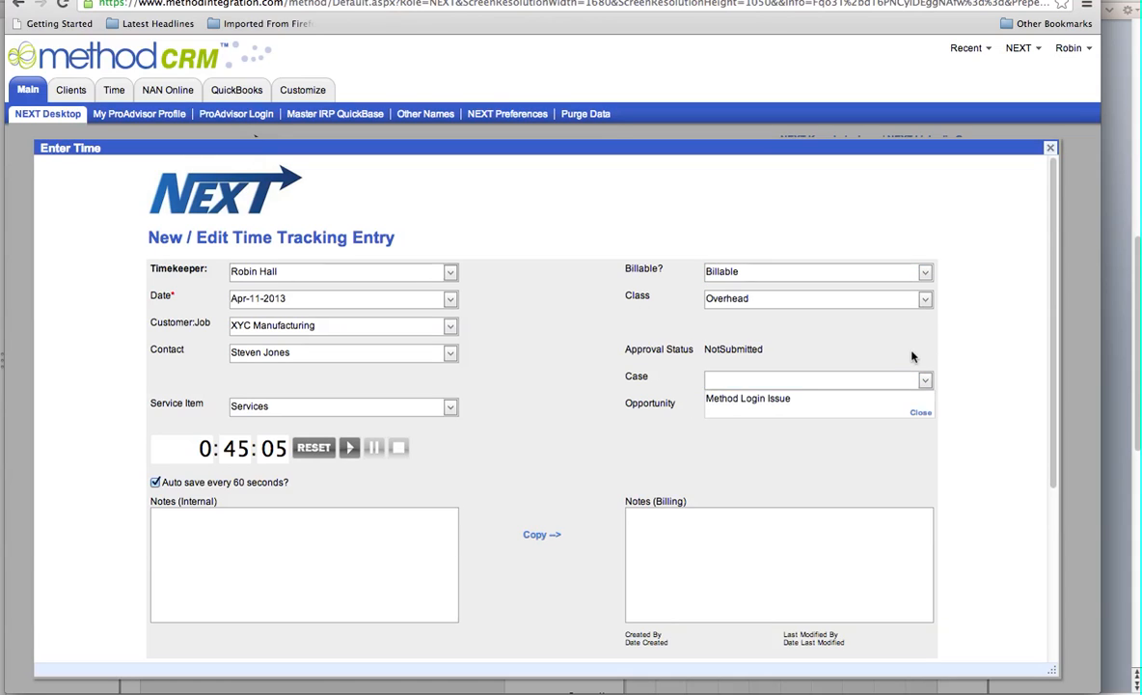
pyautogui.click(841, 376)
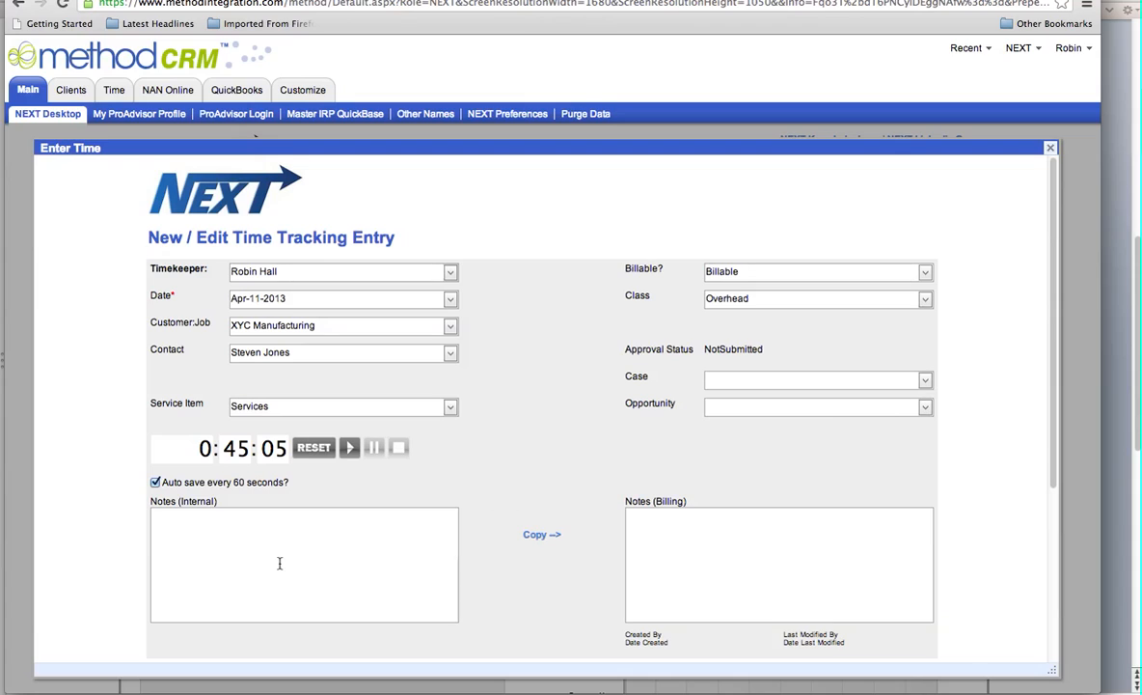
# - Enter "specific notes" as the internal notes and copy them to the billing notes
pyautogui.click(249, 533)
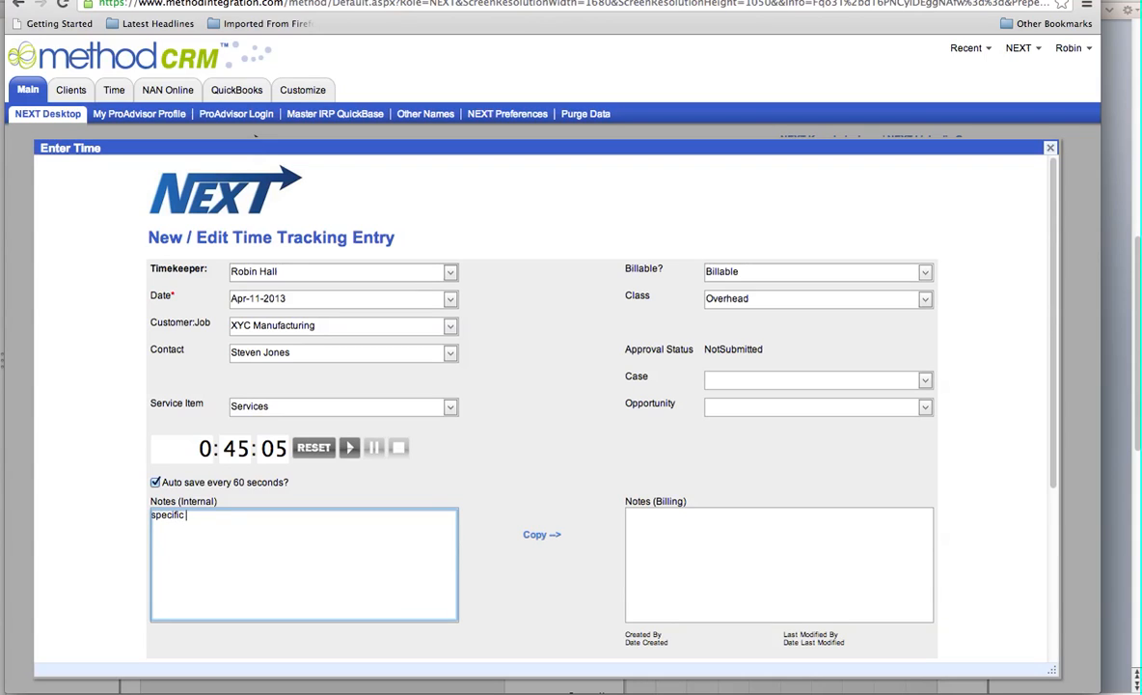
pyautogui.write('notes')
pyautogui.click(541, 533)
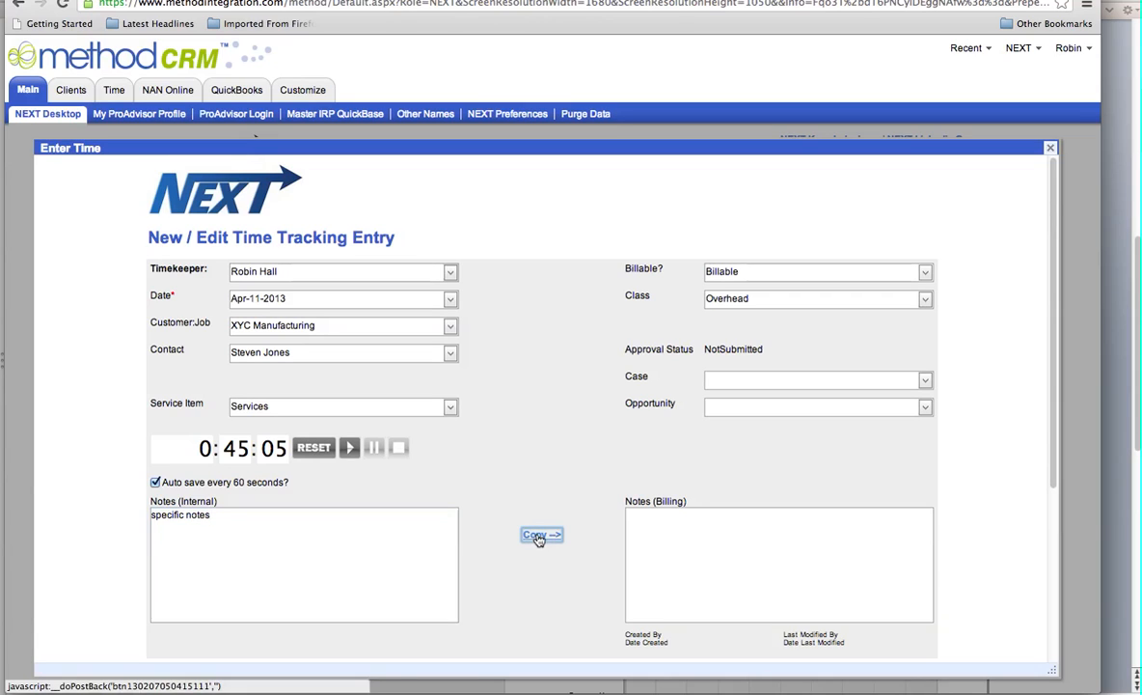
# - Replace the billing notes text with "billing notes", and save and close the time entry
pyautogui.tripleClick(706, 521)
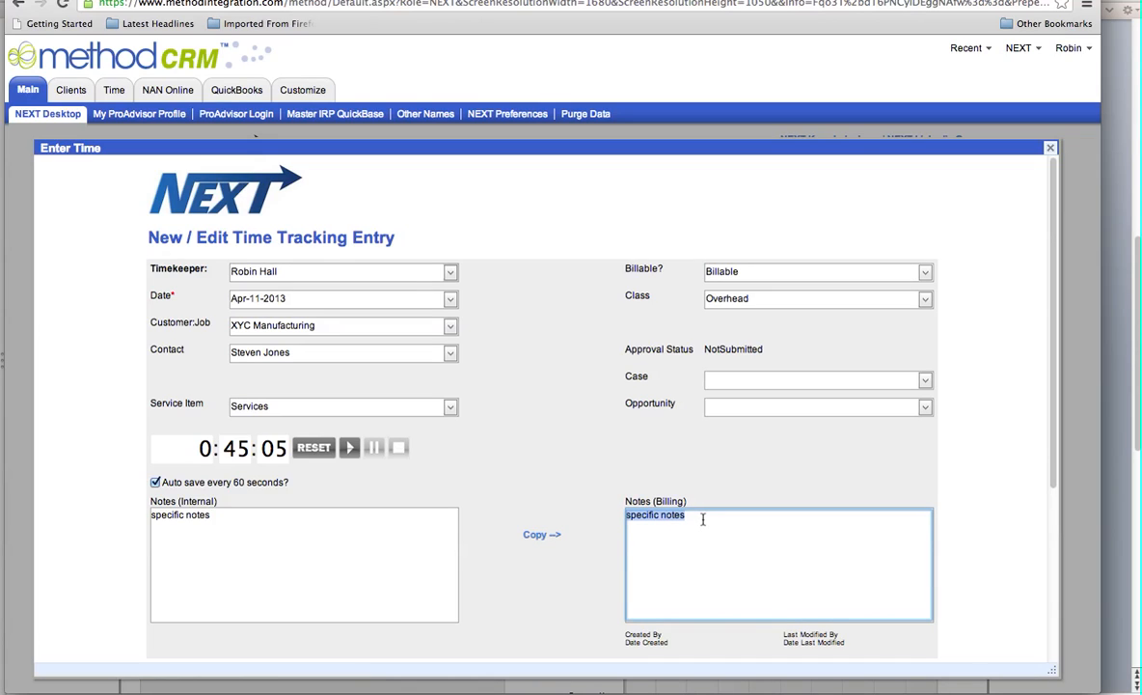
pyautogui.press('BackSpace')
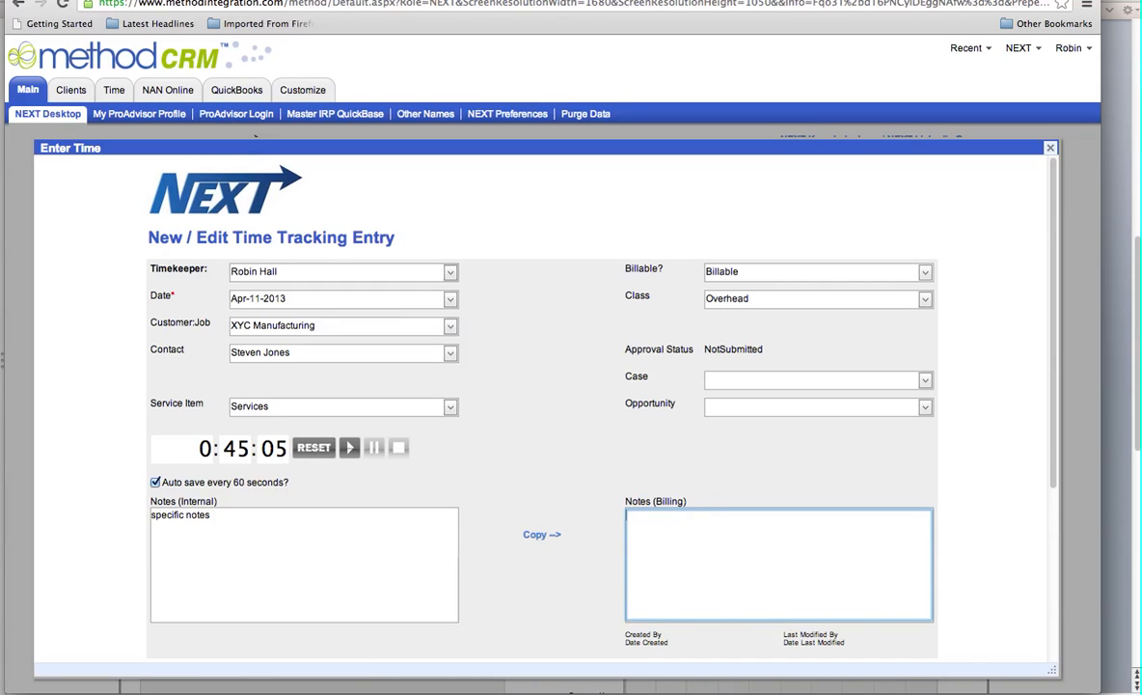
pyautogui.write('billing notes')
pyautogui.click(543, 454)
pyautogui.scroll(-2, 582, 495)
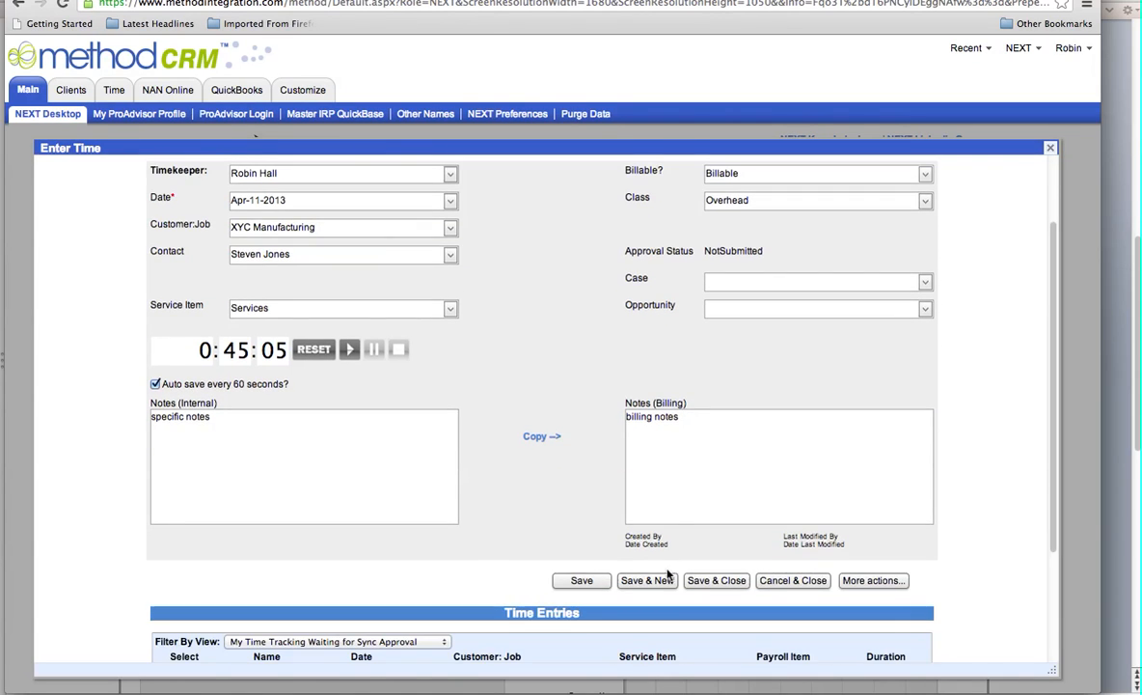
pyautogui.click(739, 580)
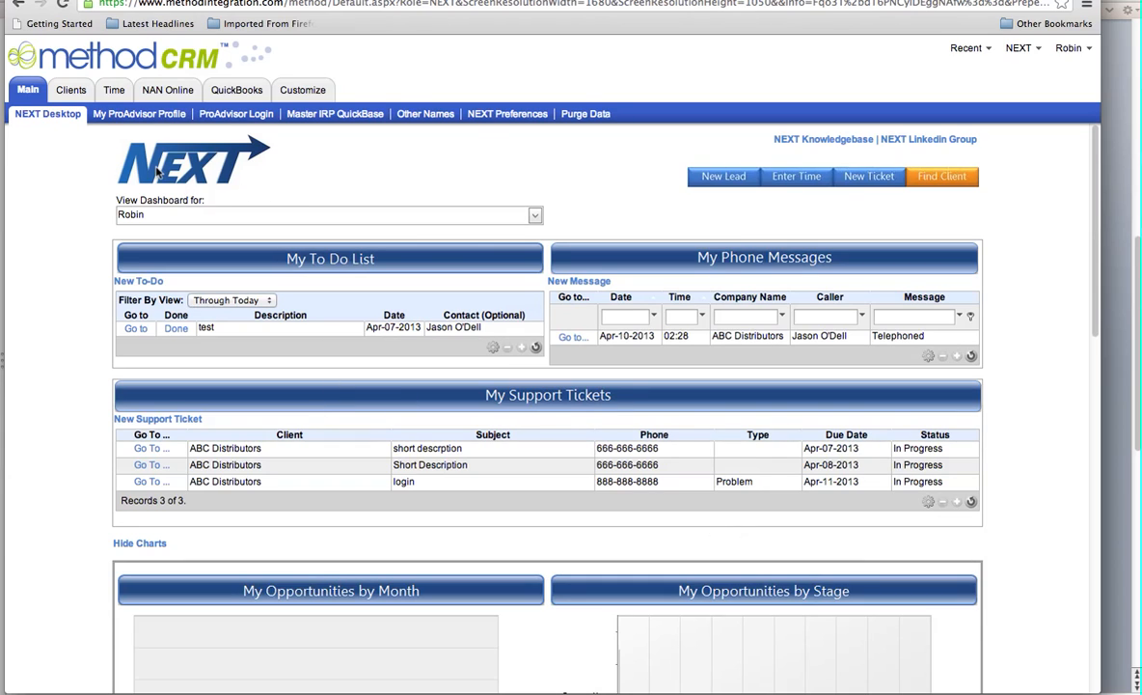
# - Submit unsubmitted time entries 23 (ABC Distributors) and 28 (Company 1) for approval
pyautogui.click(114, 96)
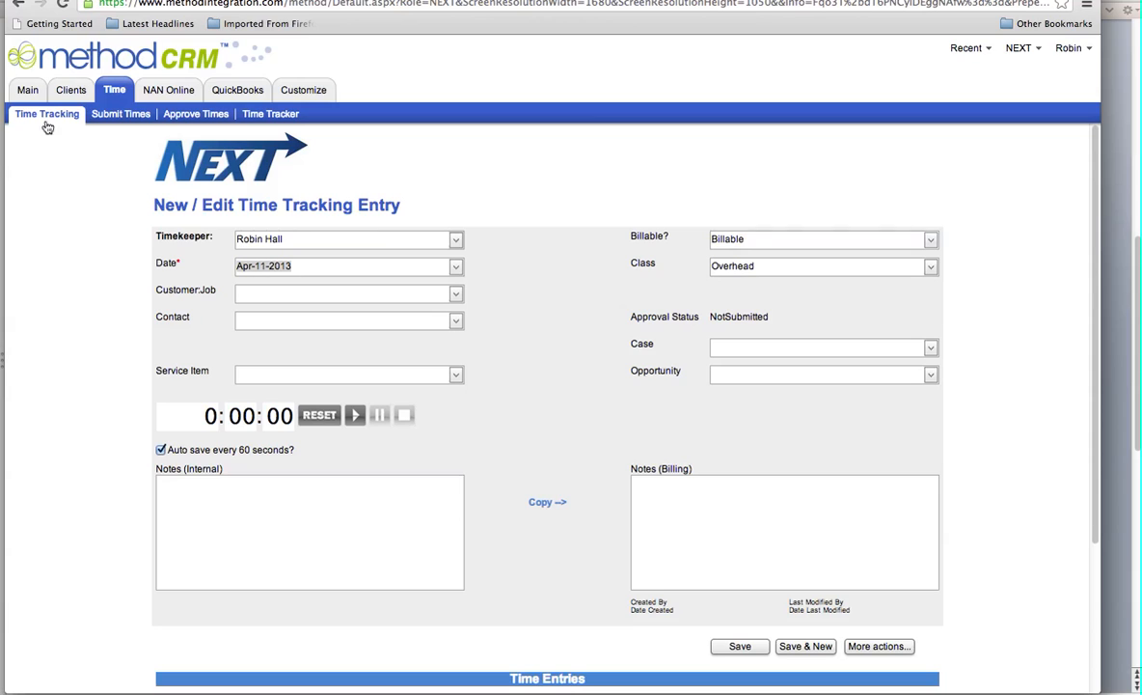
pyautogui.click(123, 114)
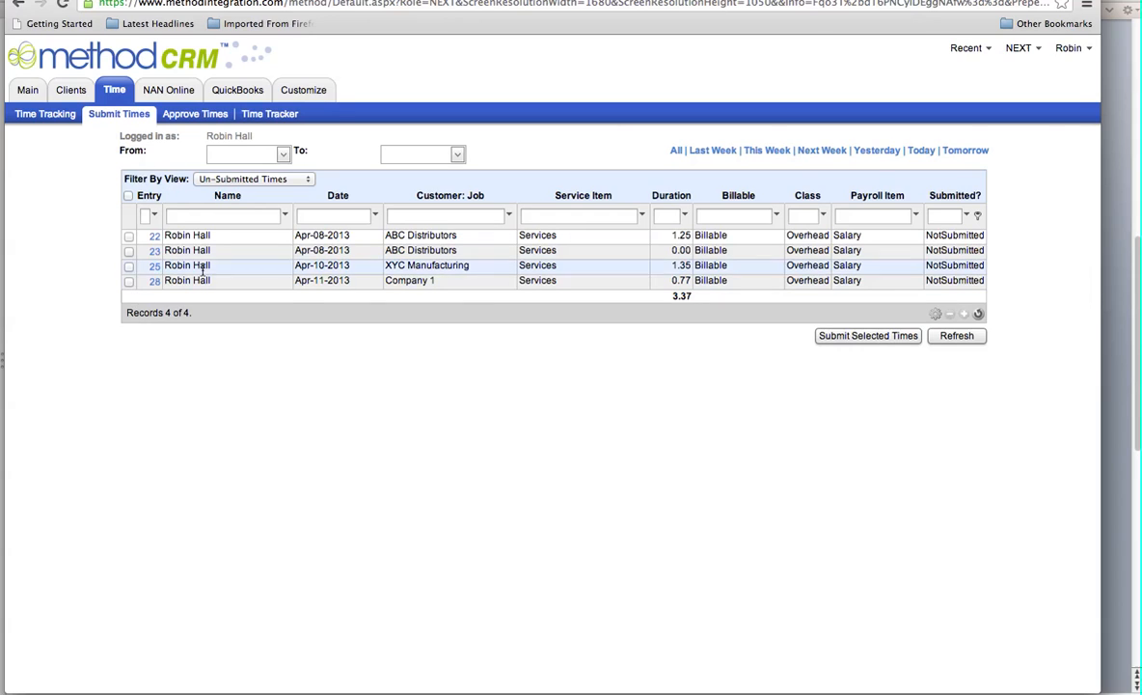
pyautogui.click(129, 281)
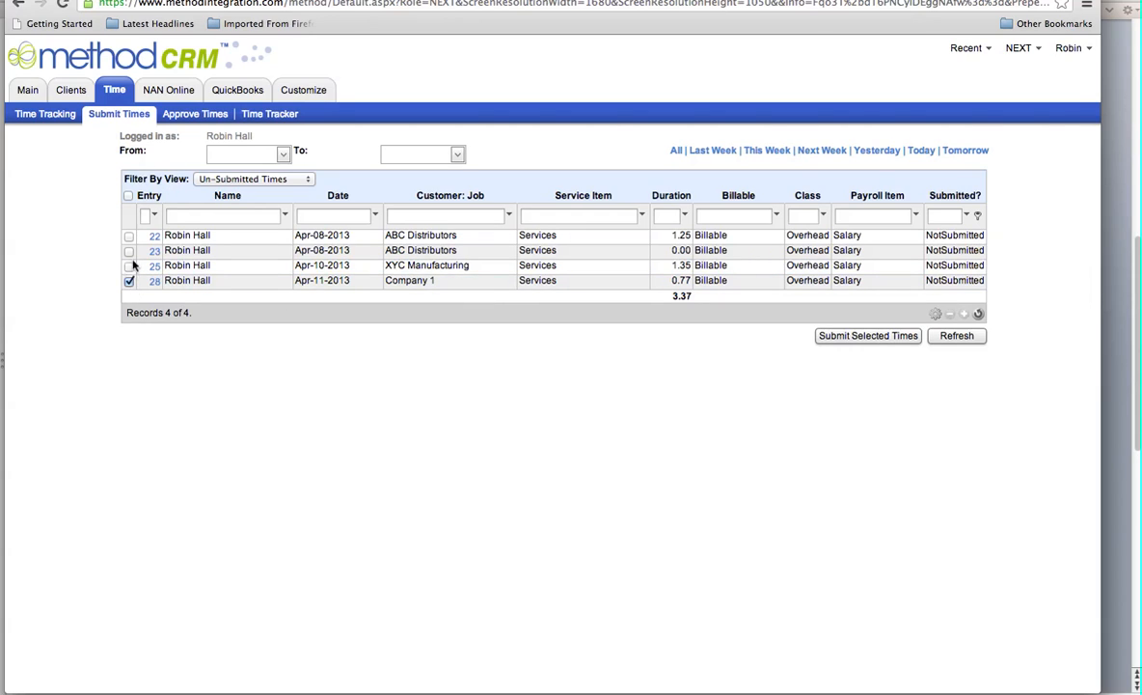
pyautogui.click(129, 250)
pyautogui.click(868, 336)
pyautogui.click(521, 394)
# - Refresh the submitted times awaiting approval and approve entries 21 (ABC Distributors) and 28 (Company 1)
pyautogui.click(175, 115)
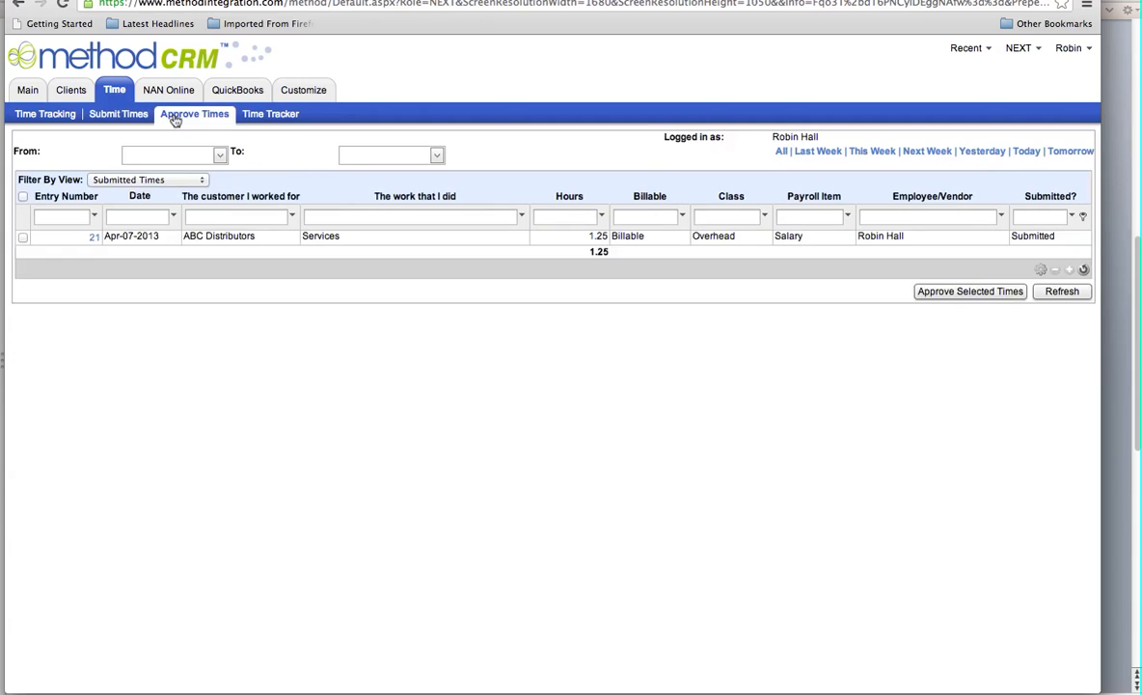
pyautogui.click(1050, 289)
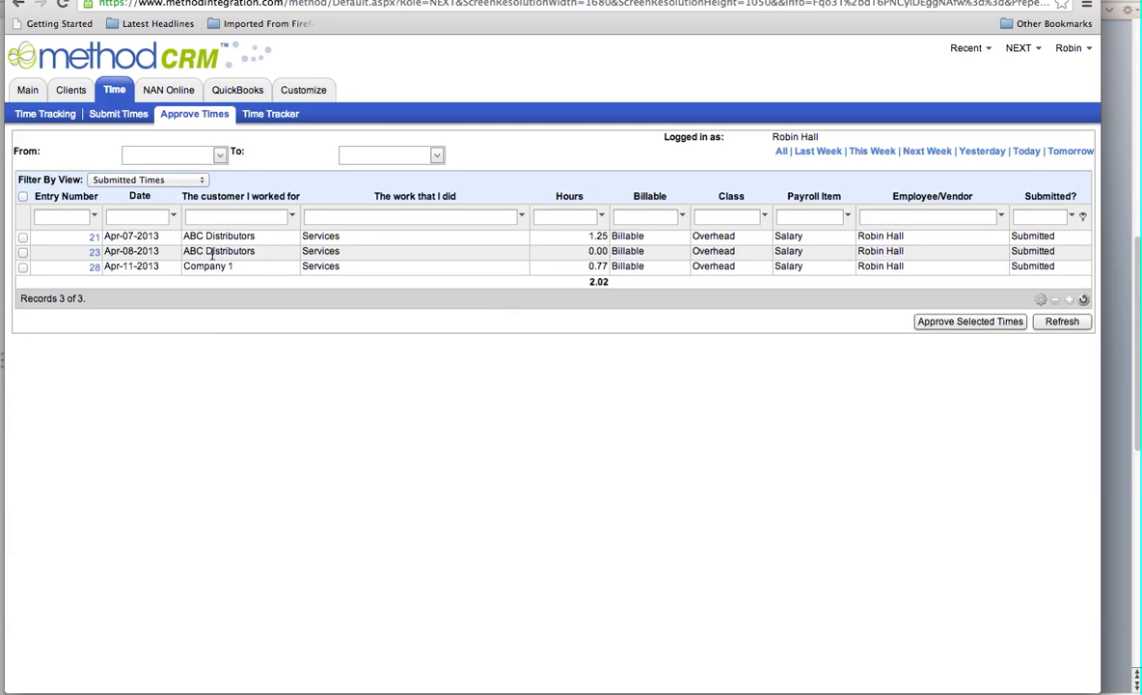
pyautogui.click(23, 267)
pyautogui.click(24, 236)
pyautogui.click(973, 324)
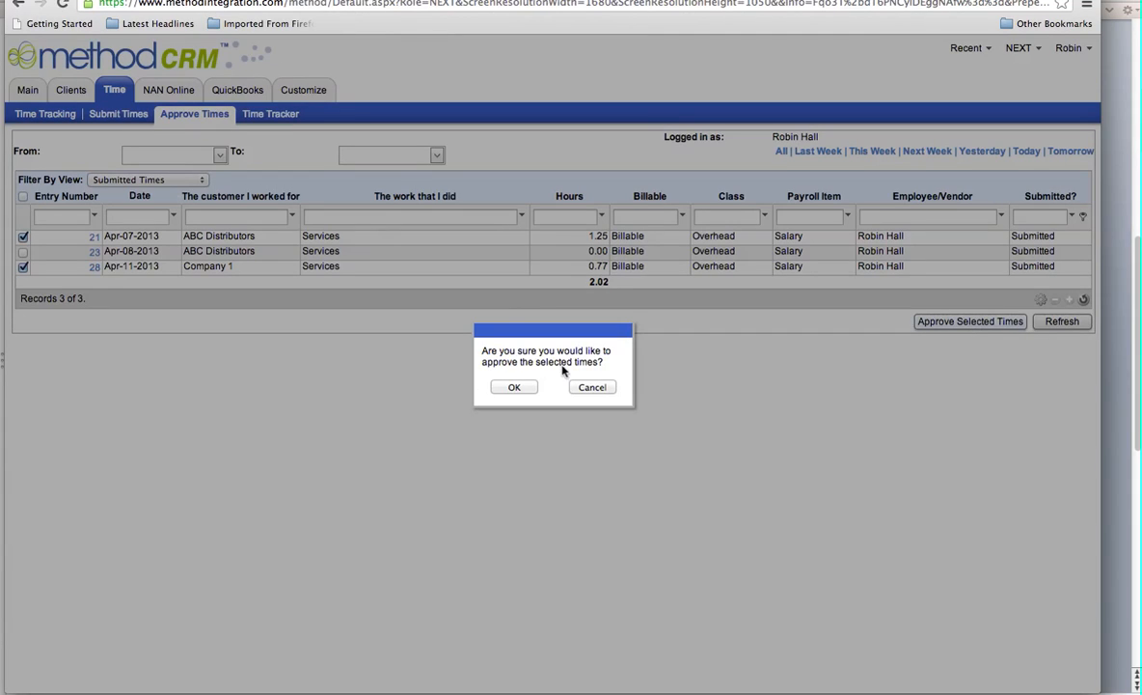
pyautogui.click(515, 387)
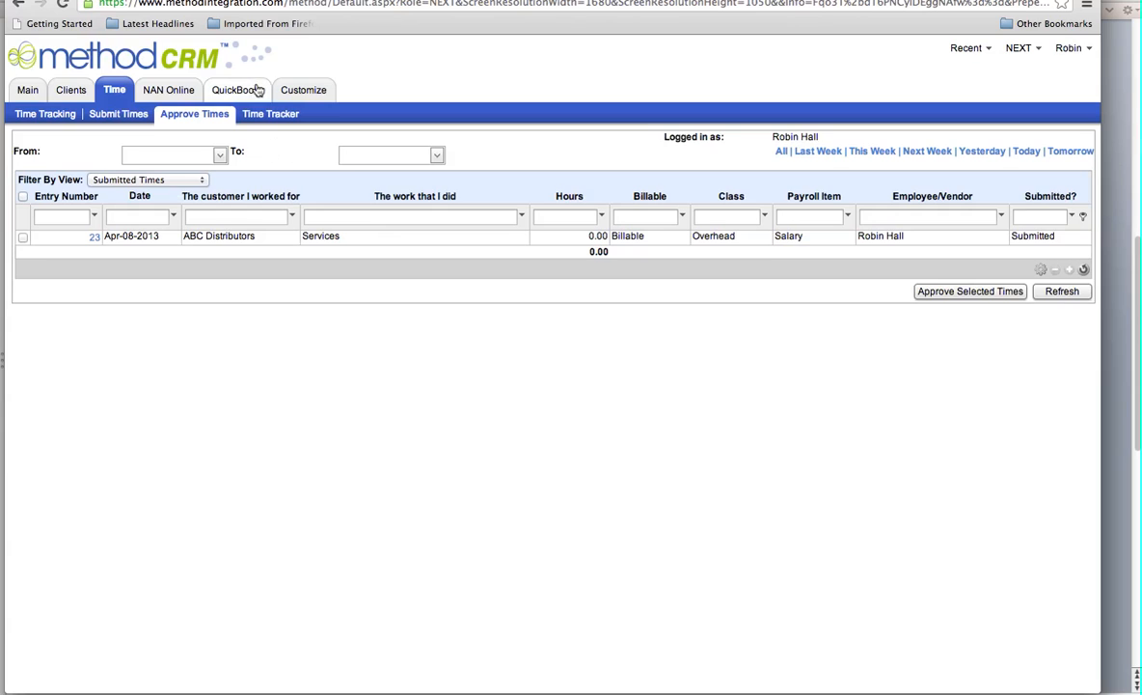
# - In the Time Tracker, set the XYC Manufacturing entry's stop time to Apr-11-2013 02:37 PM and add a new entry
pyautogui.click(259, 115)
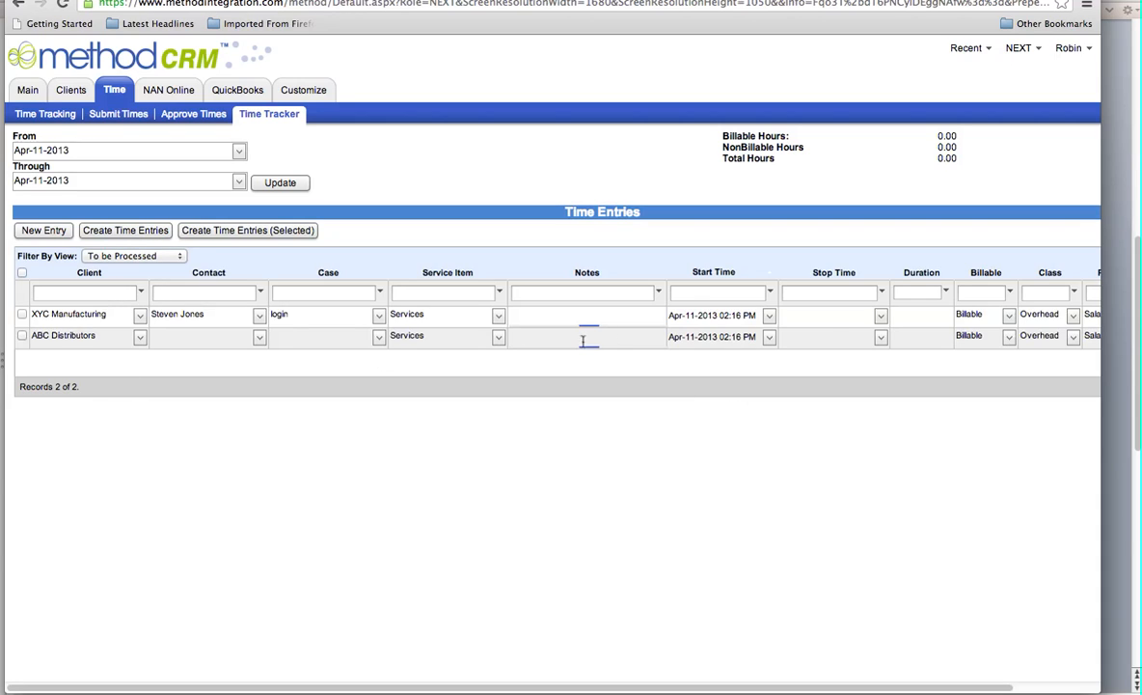
pyautogui.click(882, 318)
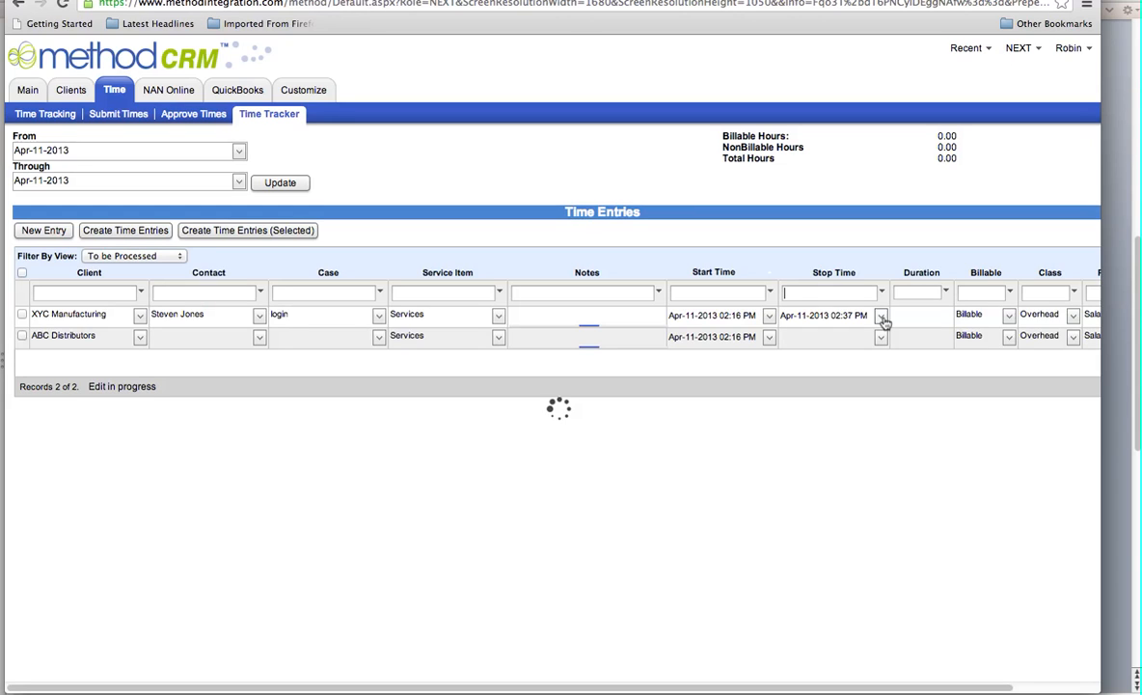
pyautogui.click(1008, 403)
pyautogui.moveTo(428, 688); pyautogui.dragTo(643, 691)
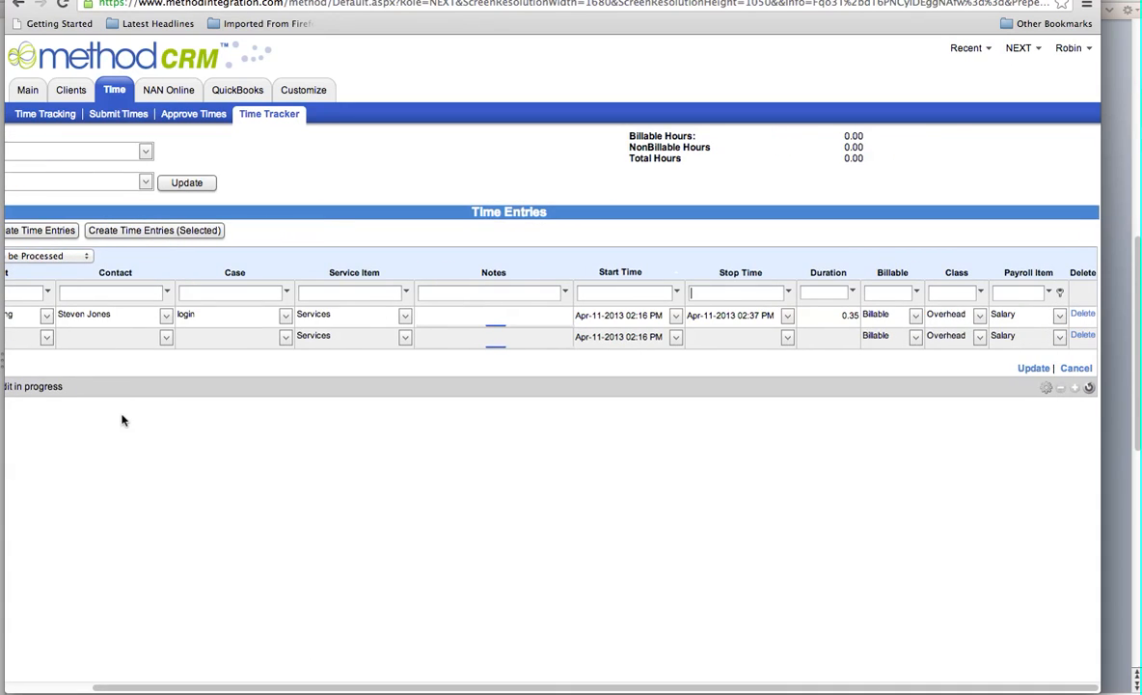
pyautogui.moveTo(162, 688); pyautogui.dragTo(29, 688)
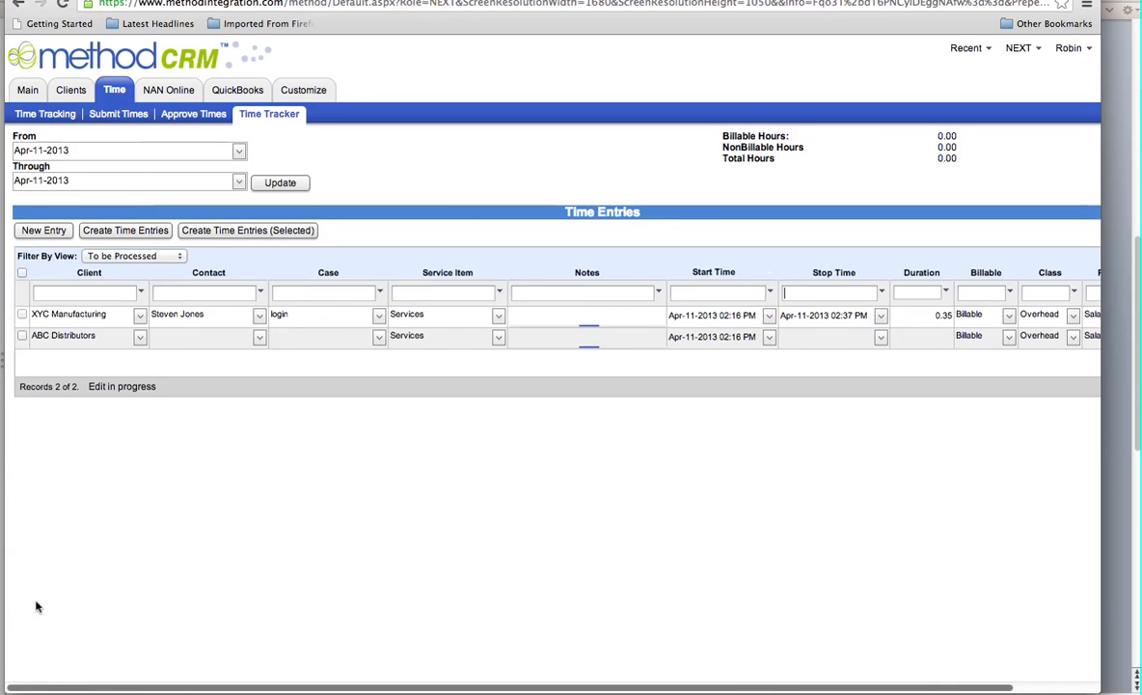
pyautogui.click(46, 231)
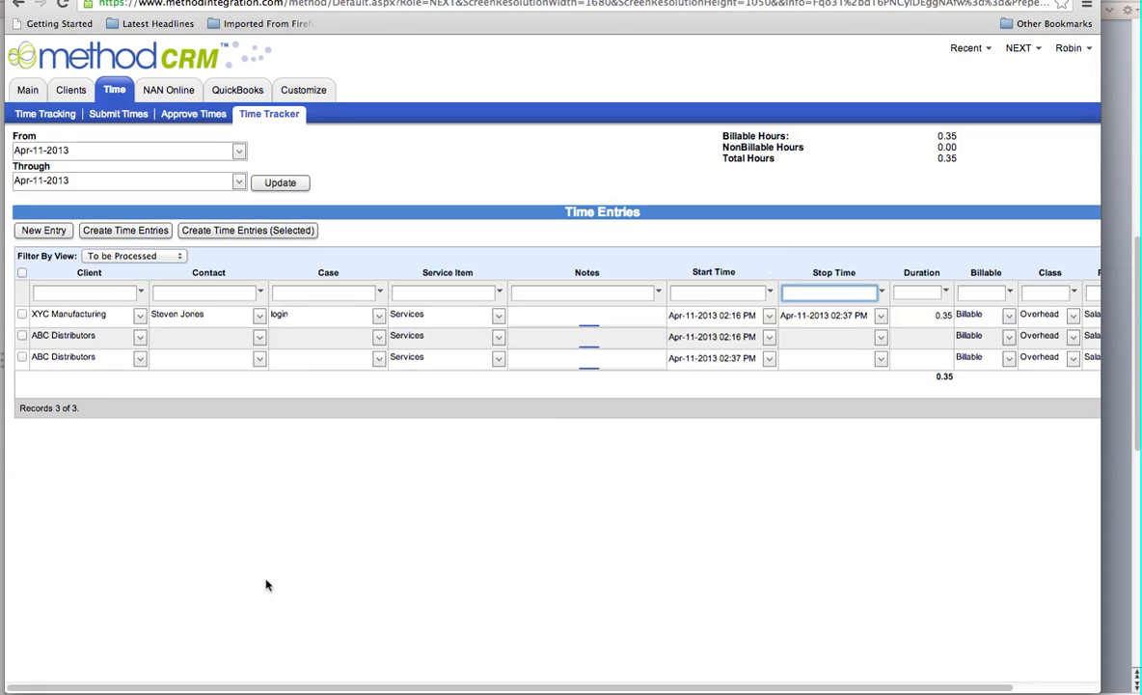
pyautogui.moveTo(262, 686); pyautogui.dragTo(183, 670)
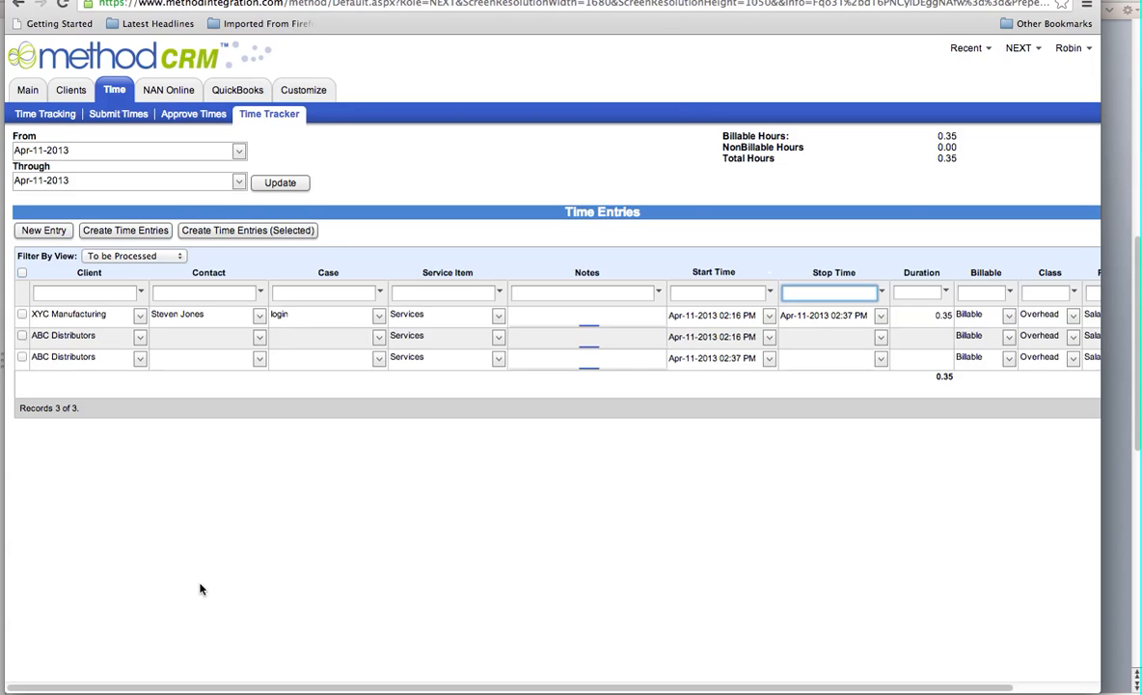
# - Open the NEXT Preferences page to view the time entry and time tracker defaults
pyautogui.click(27, 93)
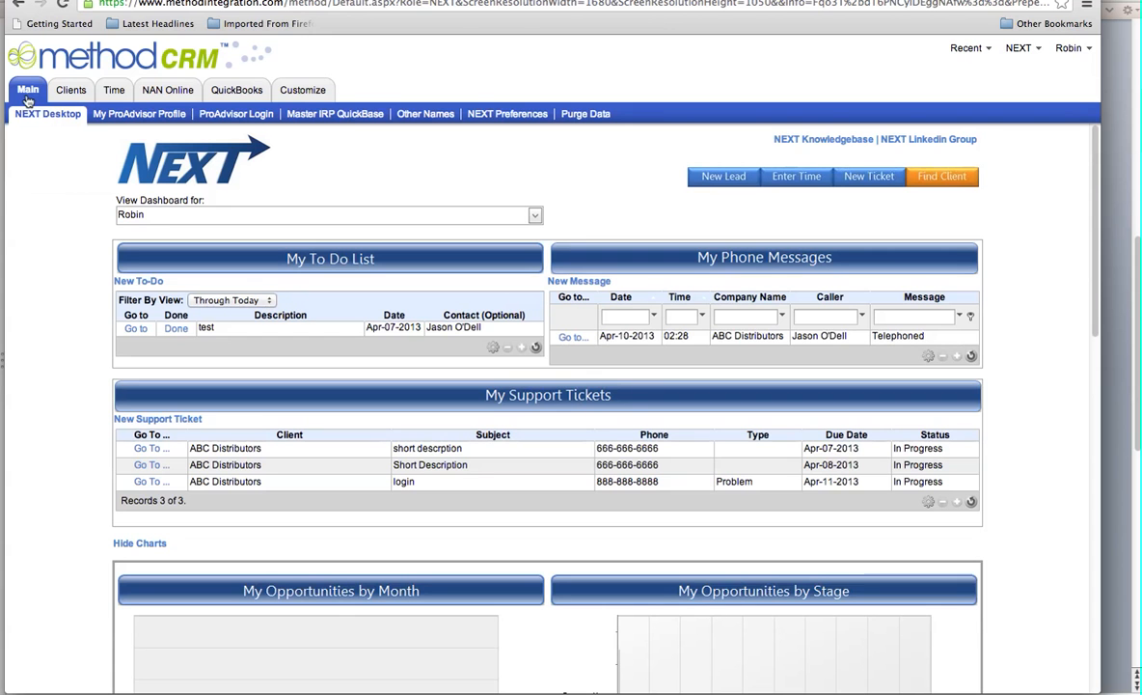
pyautogui.click(531, 115)
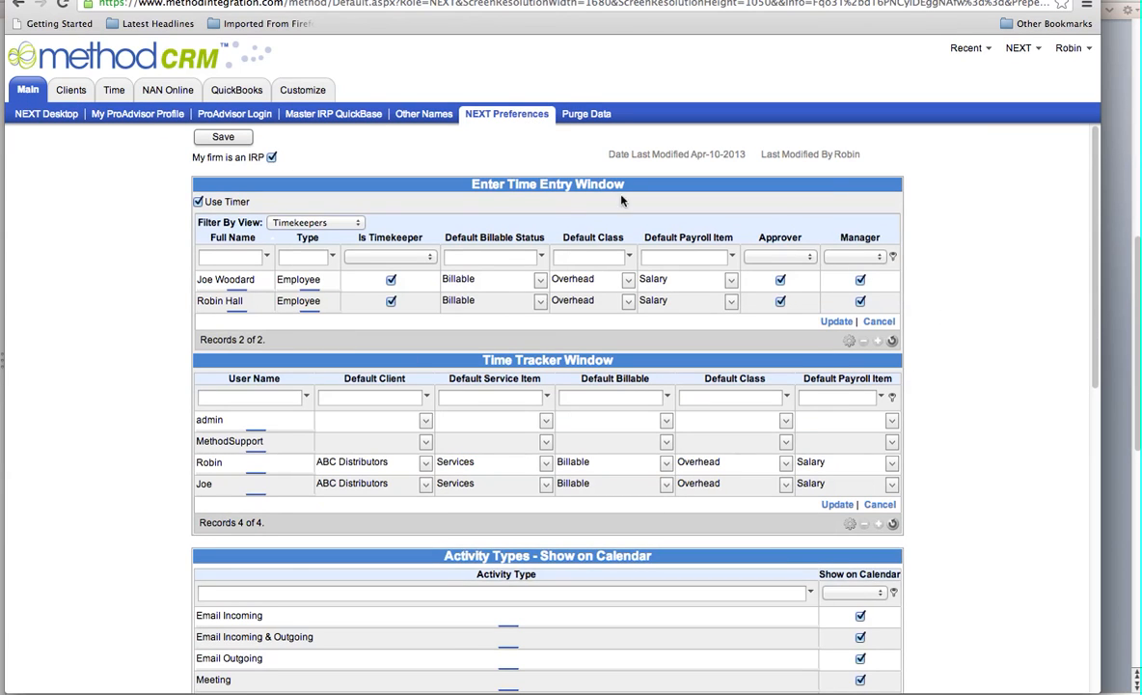
# - Remove the timekeeper status from the first employee in the Enter Time Entry Window list and update the list
pyautogui.click(391, 279)
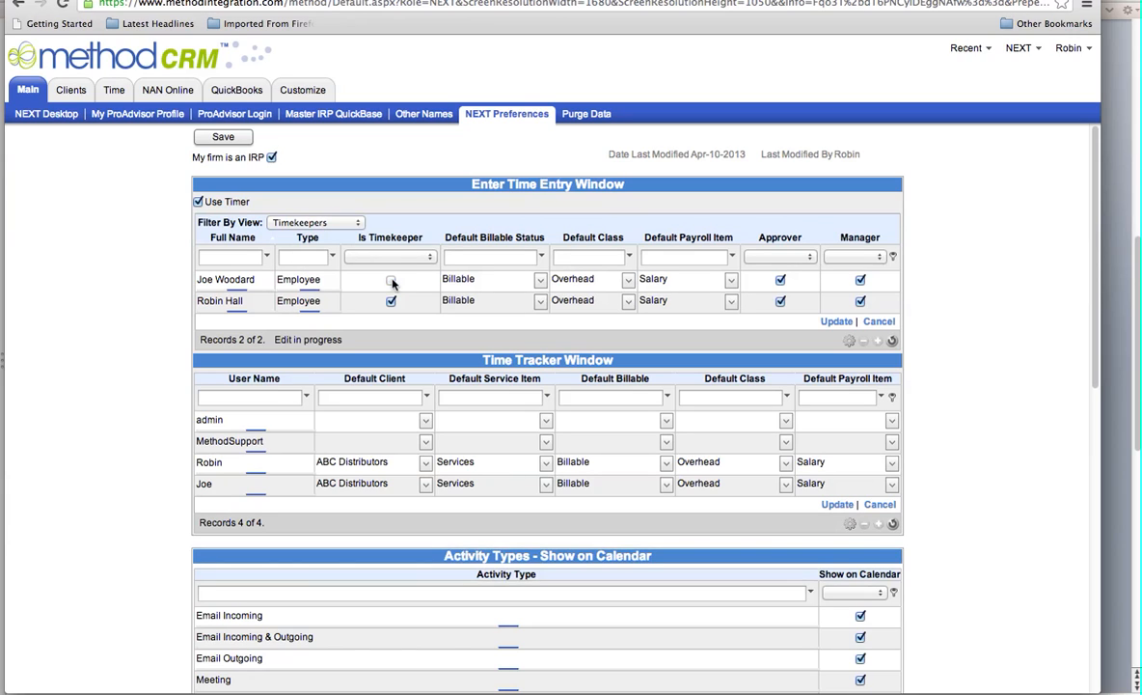
pyautogui.click(837, 322)
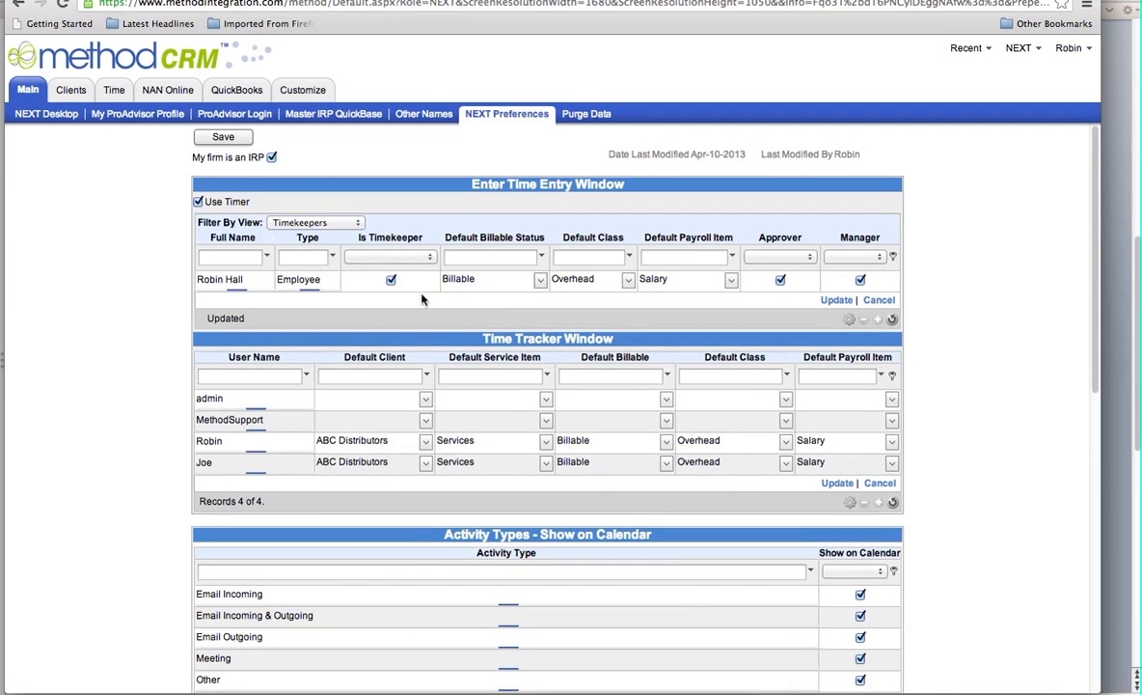
# - Filter the time entry list by Non Timekeepers, mark the employee listed there as a timekeeper, and update the list
pyautogui.click(328, 222)
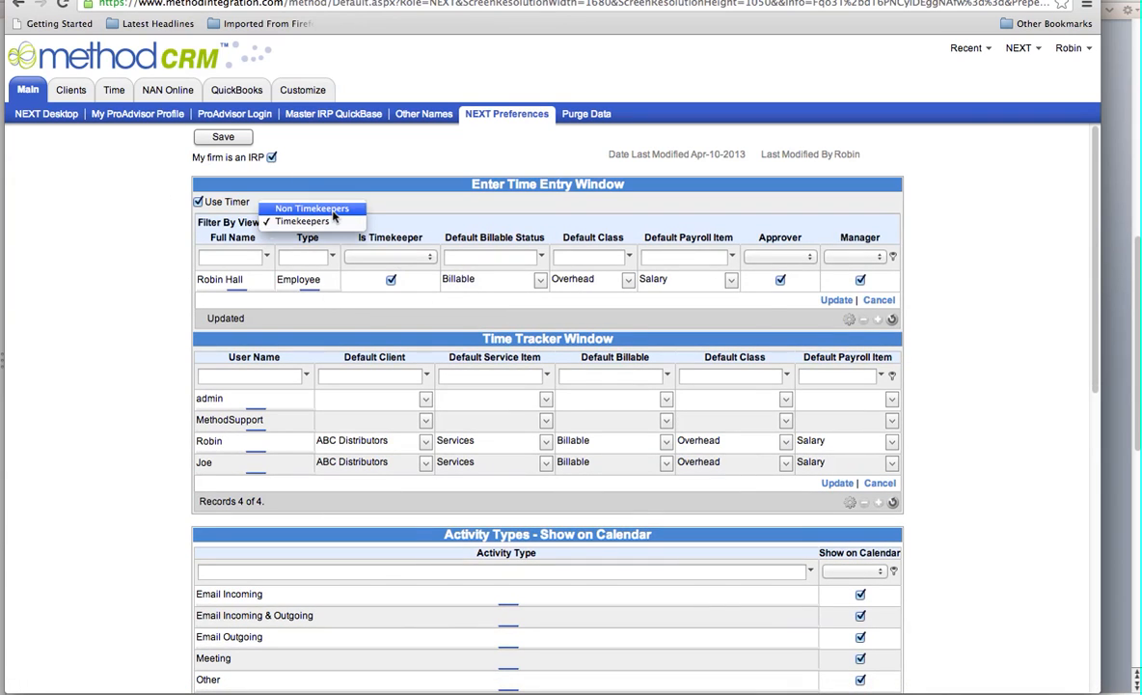
pyautogui.click(333, 211)
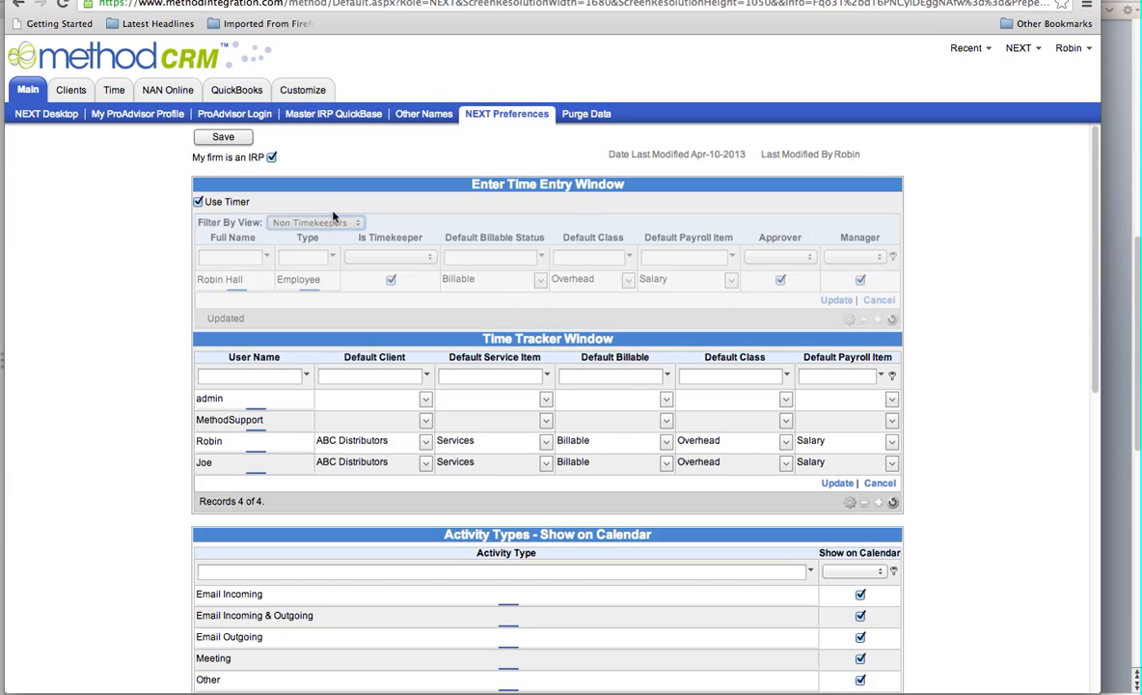
pyautogui.click(391, 280)
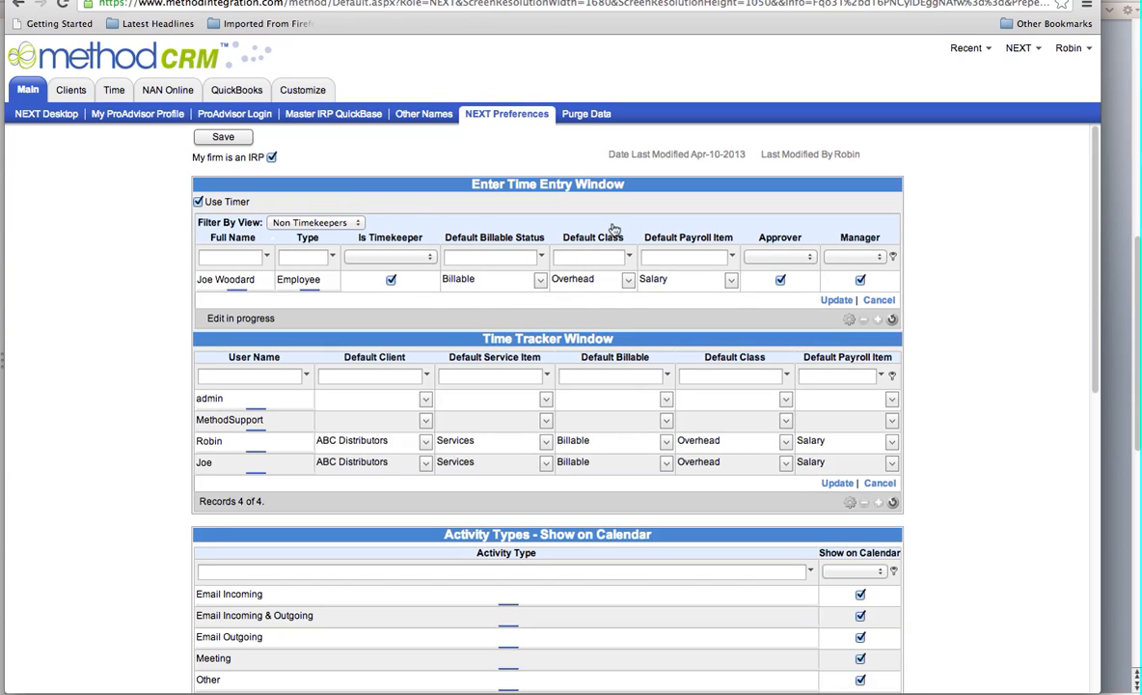
pyautogui.click(835, 300)
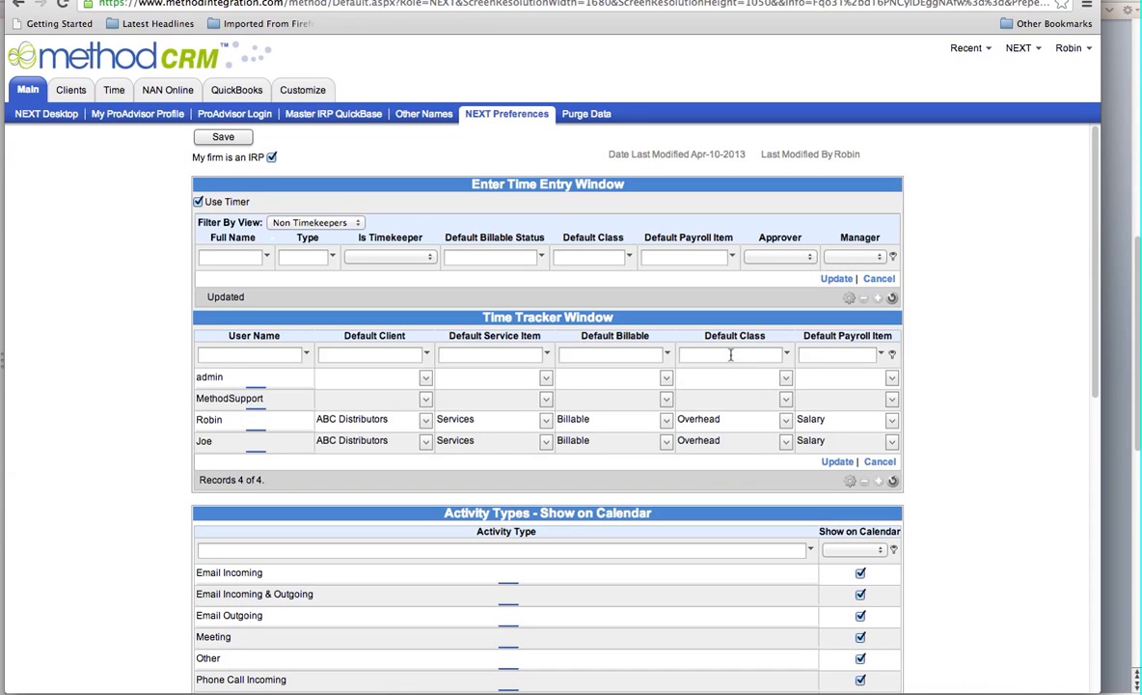
# - Filter the Enter Time Entry Window list by Timekeepers again and save the NEXT preferences
pyautogui.click(310, 223)
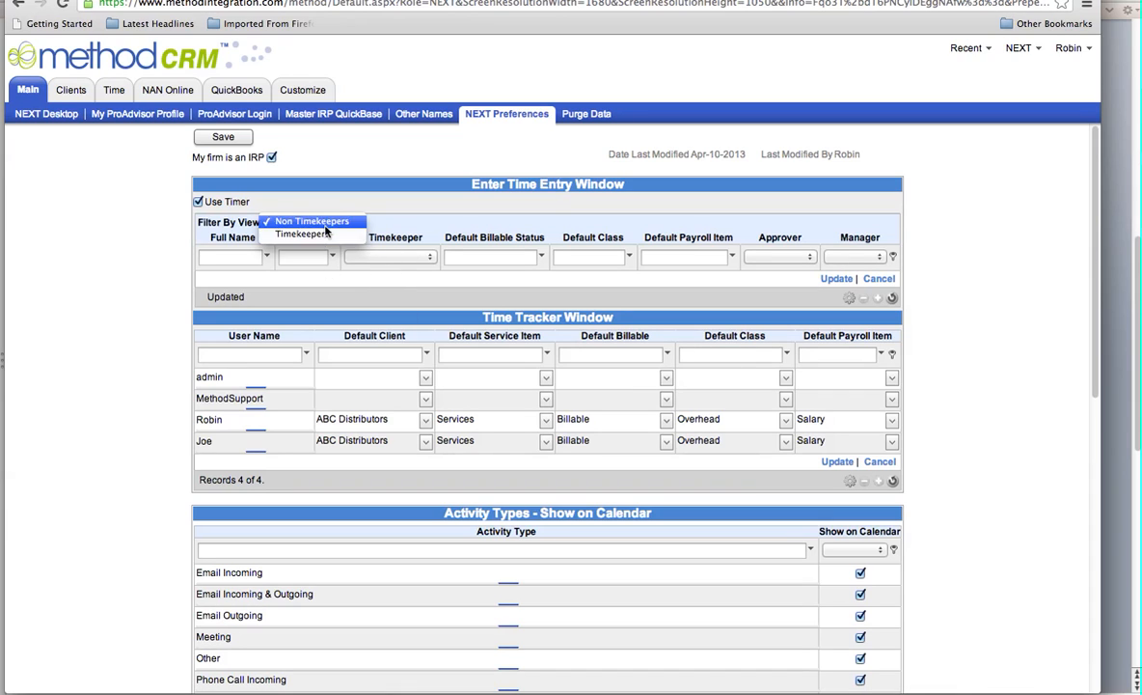
pyautogui.click(291, 235)
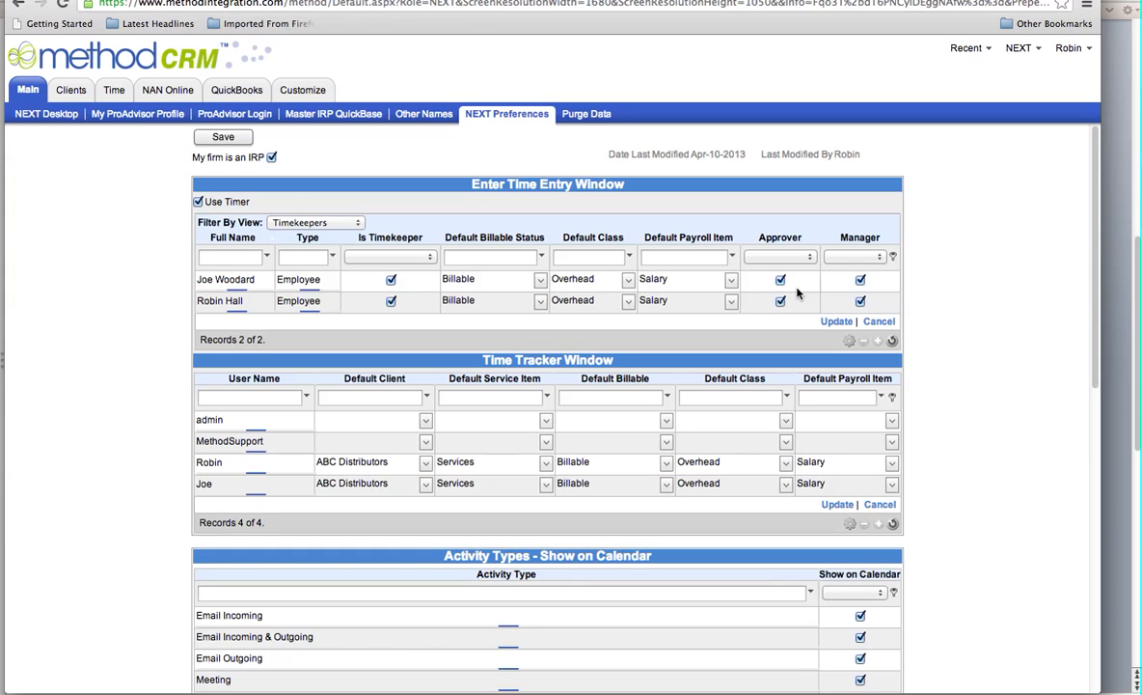
pyautogui.click(232, 140)
# - Switch to the slide presentation and advance to the closing VARC Solutions contact slide
pyautogui.press('super+Tab')
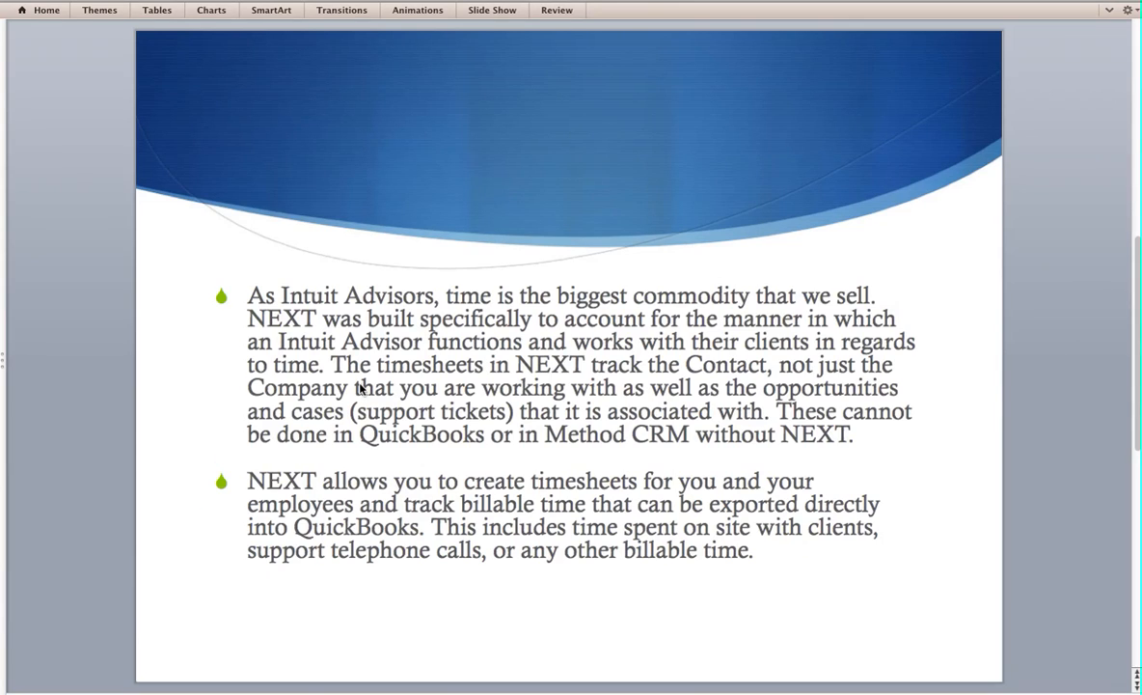
pyautogui.press('pagedown')
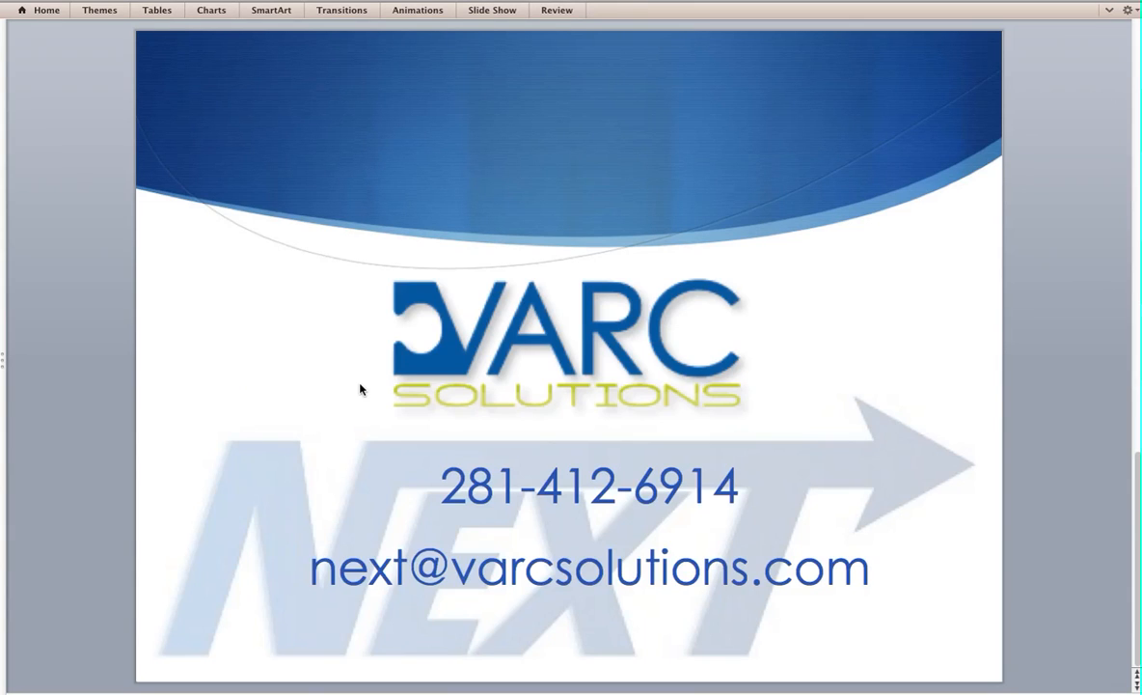